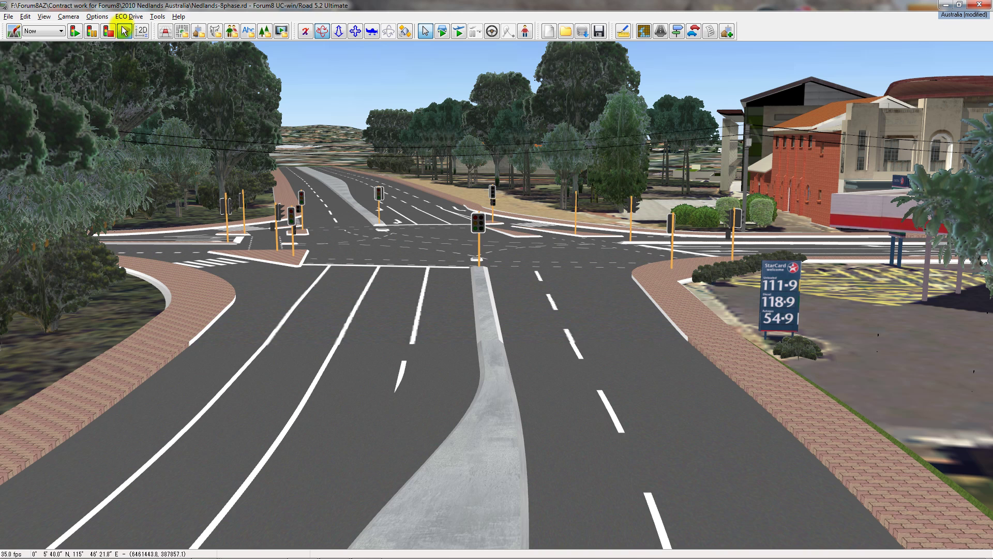
Step: Open the visual settings and move the Visual Options dialog clear of the intersection
{"action": "left_click", "coordinate": [13, 32]}
{"action": "left_click_drag", "start_coordinate": [60, 12], "coordinate": [737, 194]}
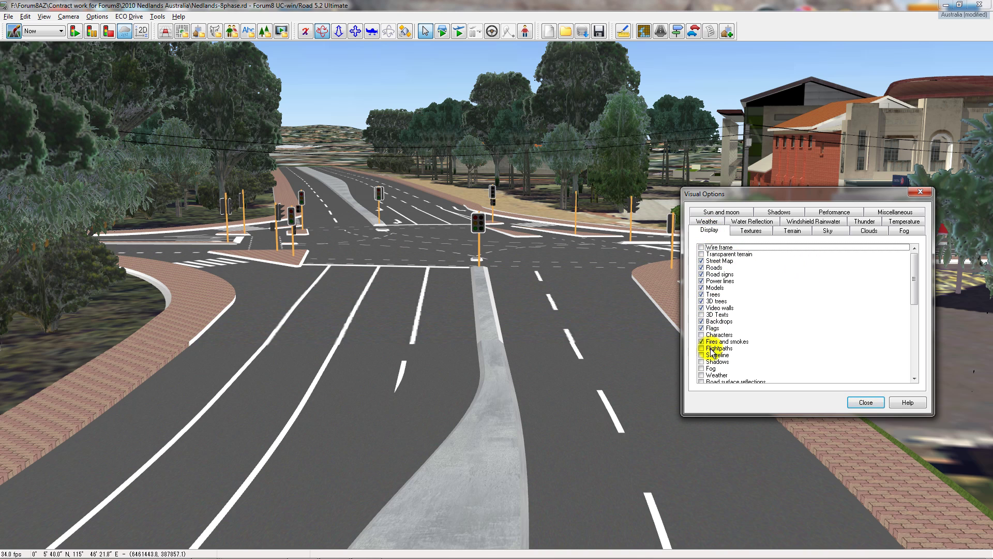
Step: Toggle the display of models, trees and wire frame one after another, restoring each to its original state
{"action": "left_click", "coordinate": [702, 287]}
{"action": "left_click", "coordinate": [702, 288]}
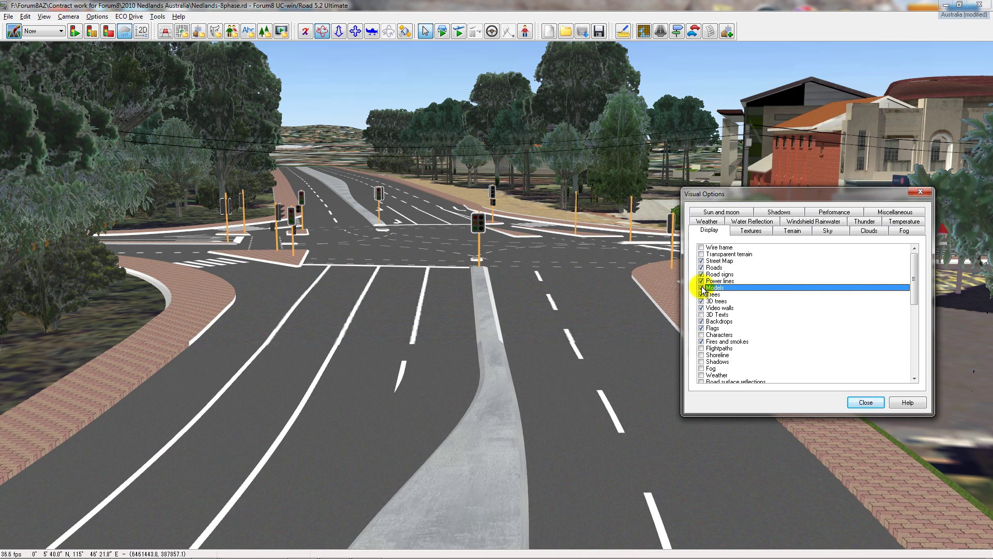
{"action": "left_click", "coordinate": [702, 294]}
{"action": "left_click", "coordinate": [702, 294]}
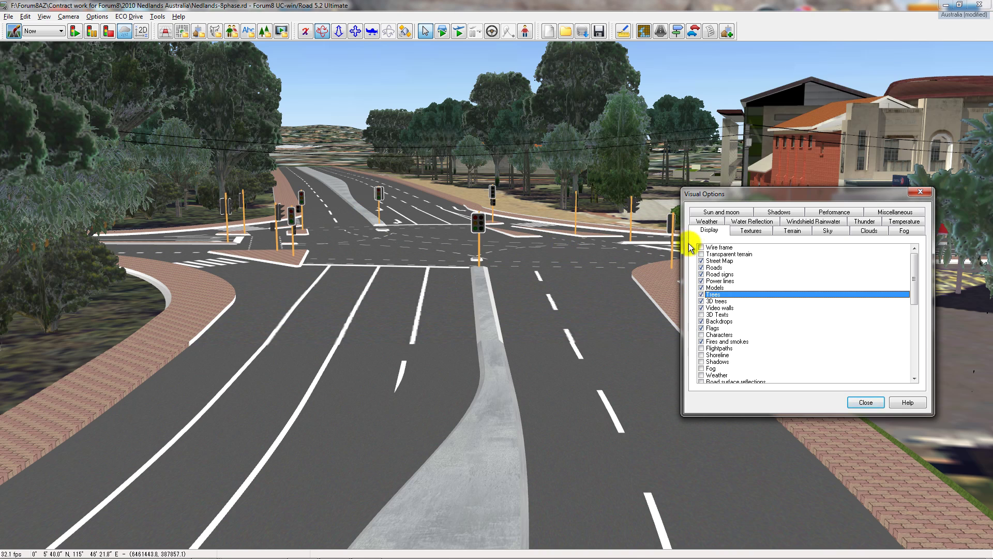
{"action": "left_click", "coordinate": [701, 248]}
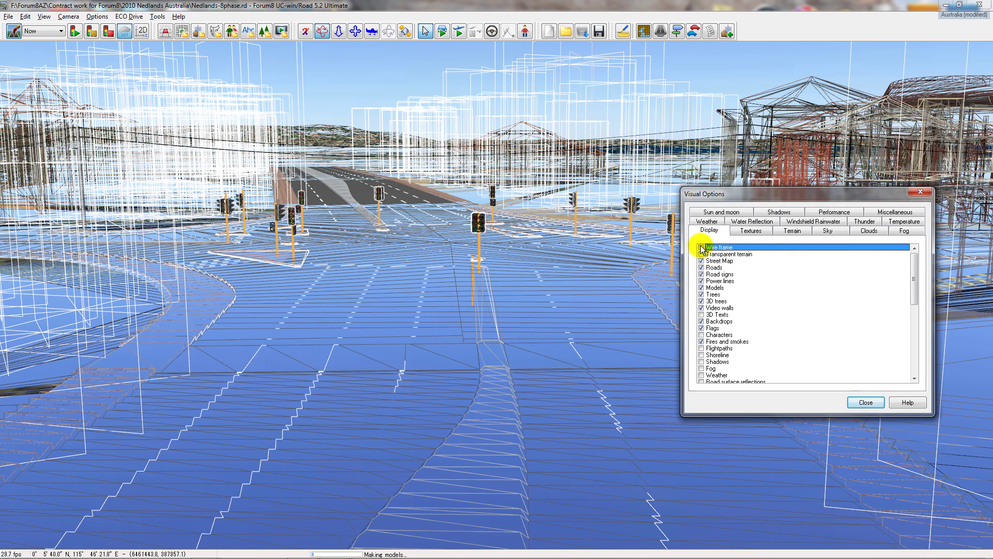
Step: Enable the weather display and set it to snow with greater heaviness, smaller flakes and wind activated
{"action": "scroll", "coordinate": [753, 296], "scroll_direction": "down", "scroll_amount": 2}
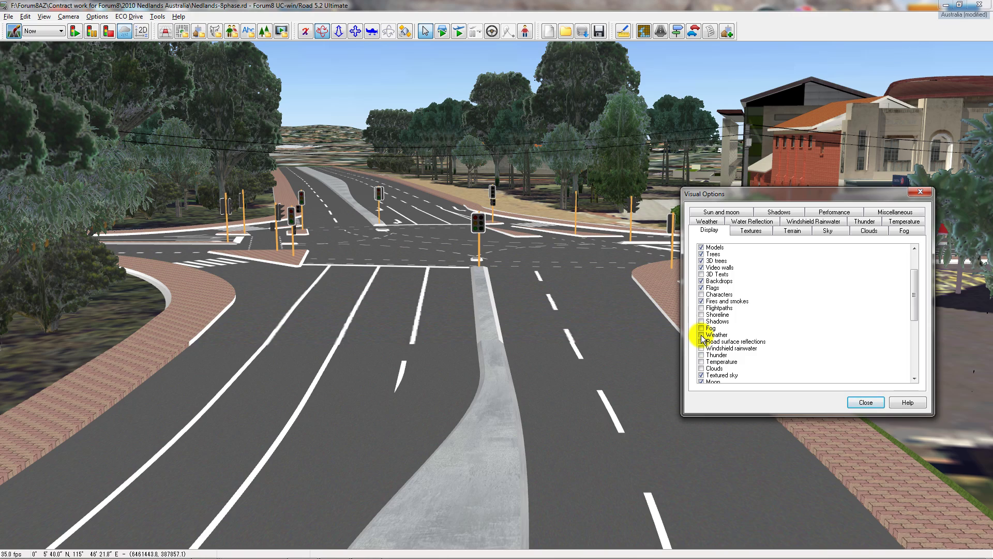
{"action": "left_click", "coordinate": [702, 335]}
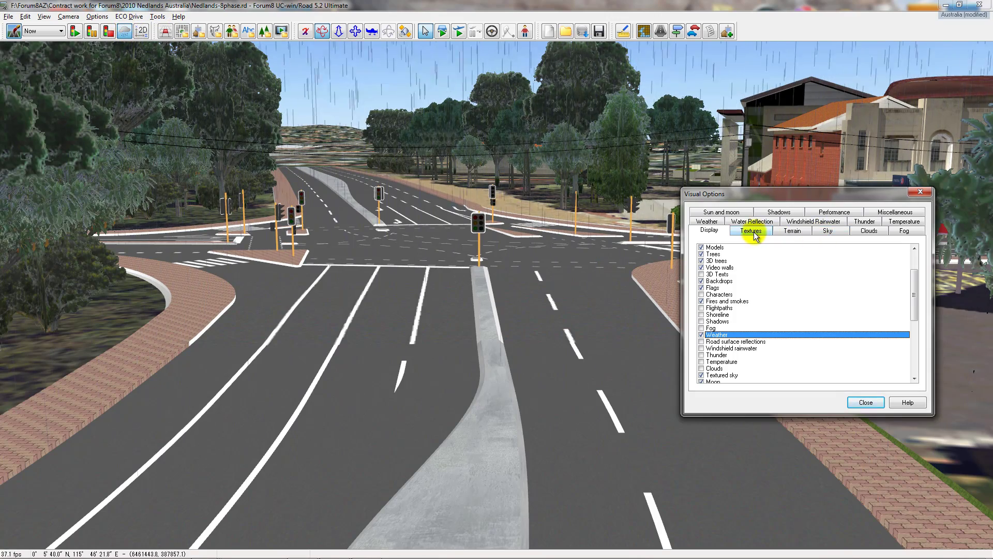
{"action": "left_click", "coordinate": [710, 220]}
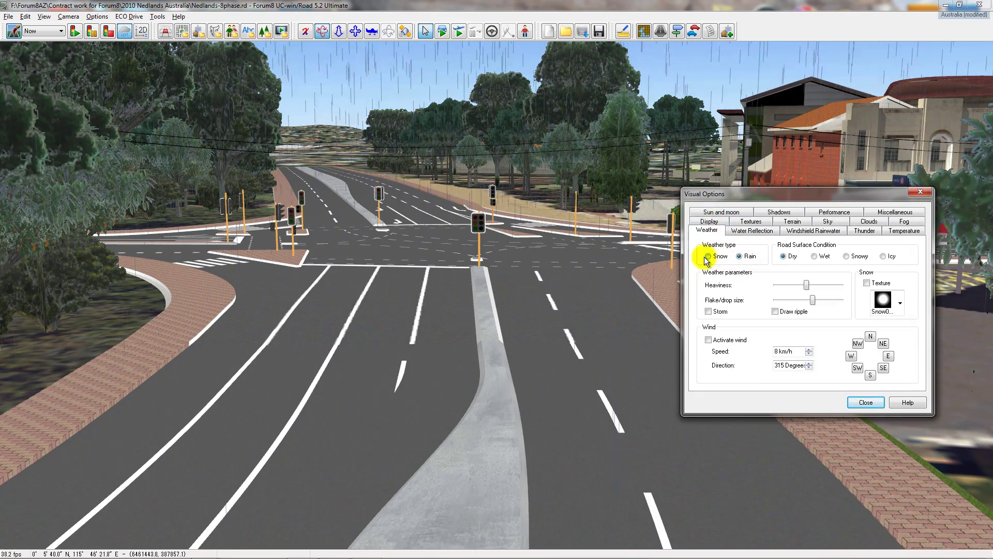
{"action": "left_click_drag", "start_coordinate": [811, 284], "coordinate": [801, 303]}
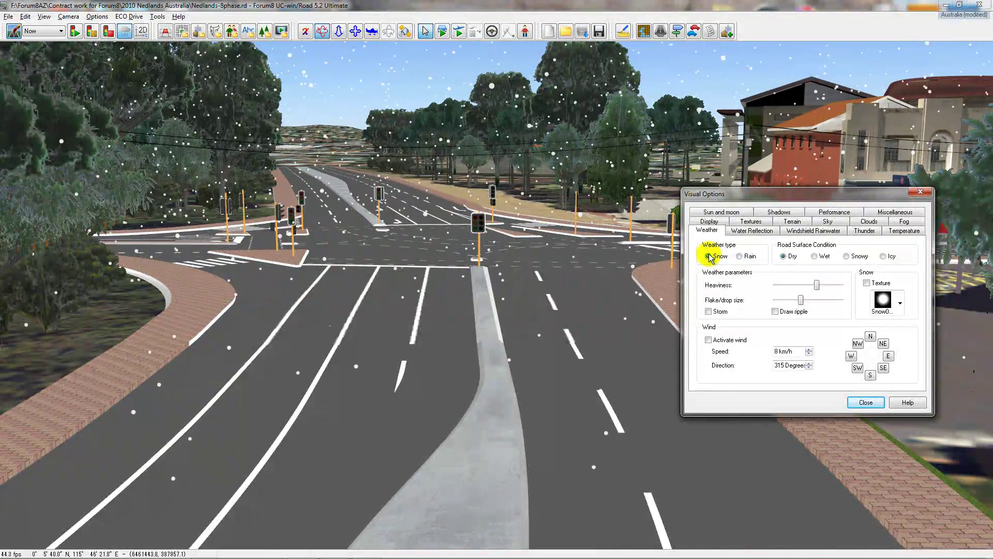
{"action": "left_click", "coordinate": [740, 258]}
{"action": "left_click", "coordinate": [714, 257]}
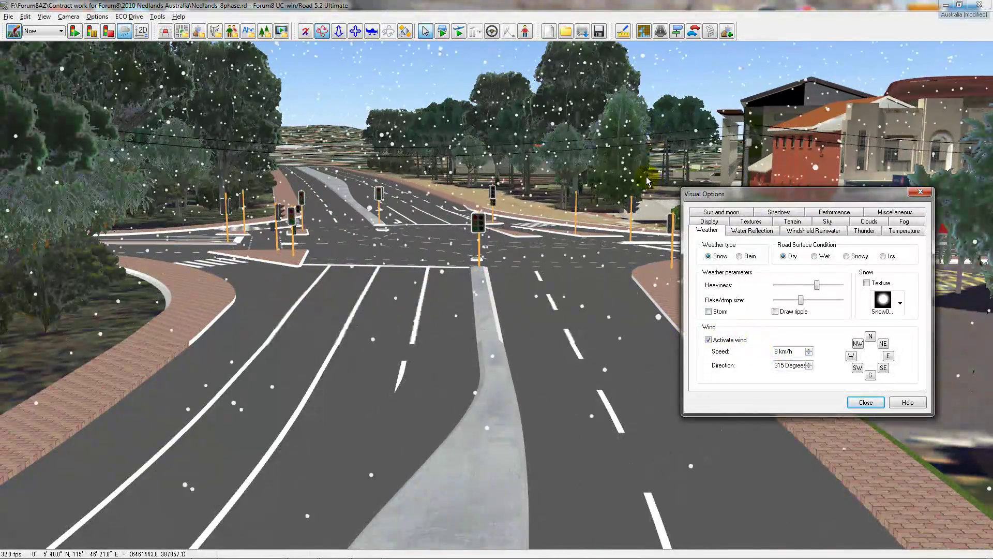
Step: Bring the sky into view and turn off the display of the sun and sun flare
{"action": "scroll", "coordinate": [647, 181], "scroll_direction": "up", "scroll_amount": 3}
{"action": "left_click_drag", "start_coordinate": [521, 106], "coordinate": [681, 207]}
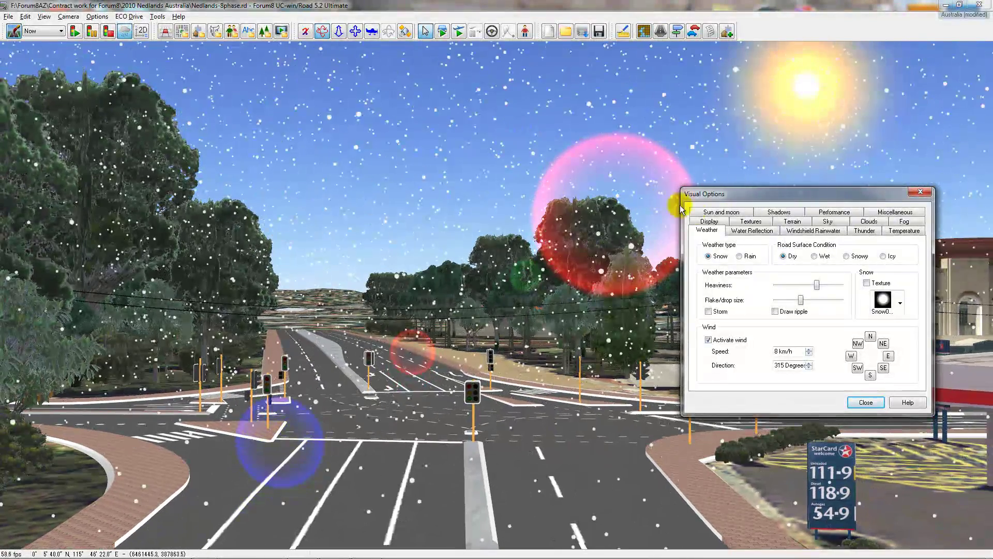
{"action": "left_click", "coordinate": [709, 222]}
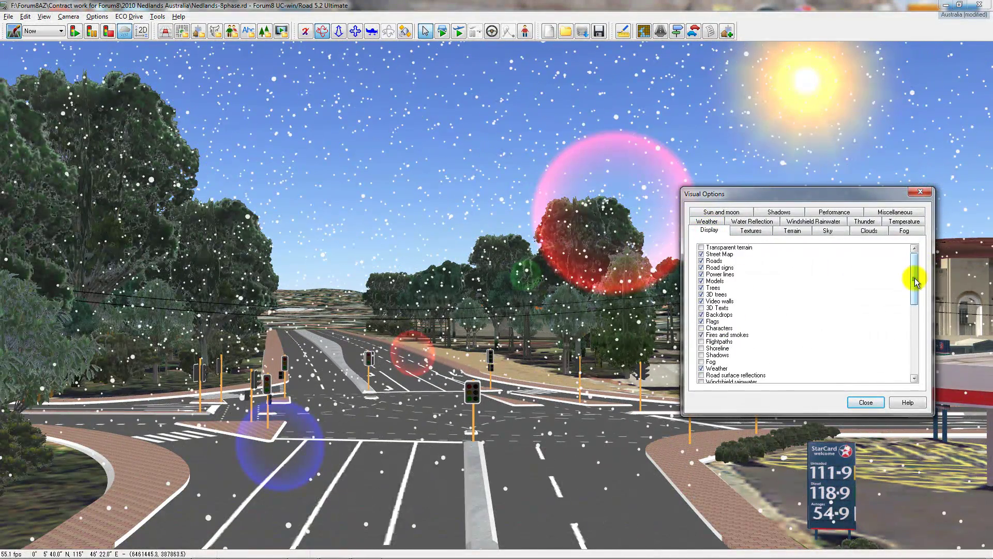
{"action": "left_click_drag", "start_coordinate": [914, 310], "coordinate": [914, 313]}
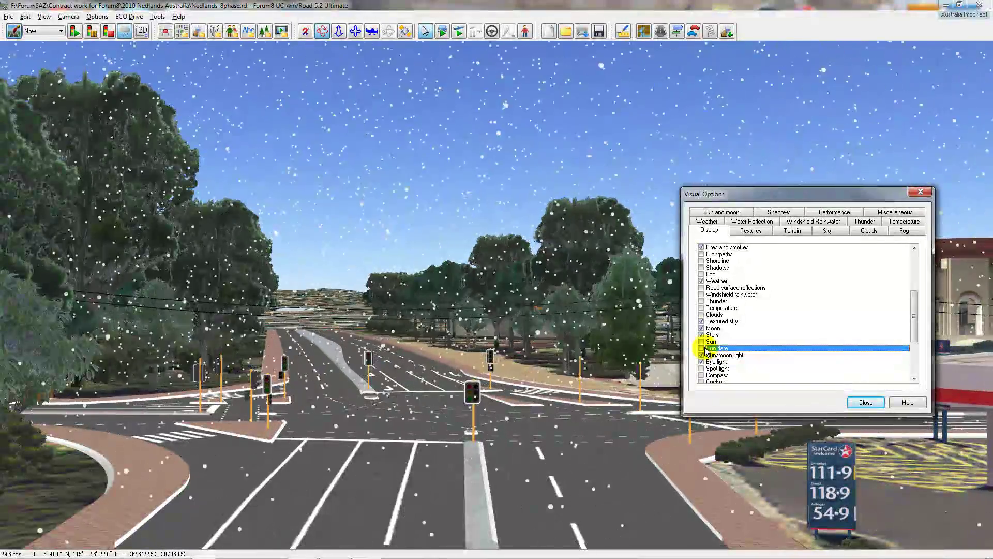
{"action": "left_click_drag", "start_coordinate": [413, 130], "coordinate": [466, 127]}
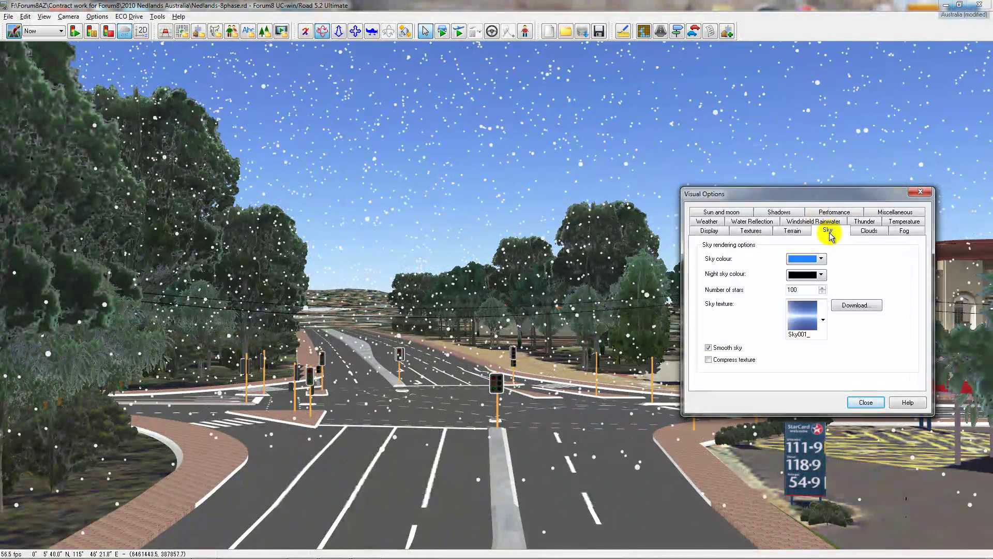
Step: Try the _CLOUD_ sky texture, and return the sky to the Sky001_ texture
{"action": "left_click", "coordinate": [824, 323]}
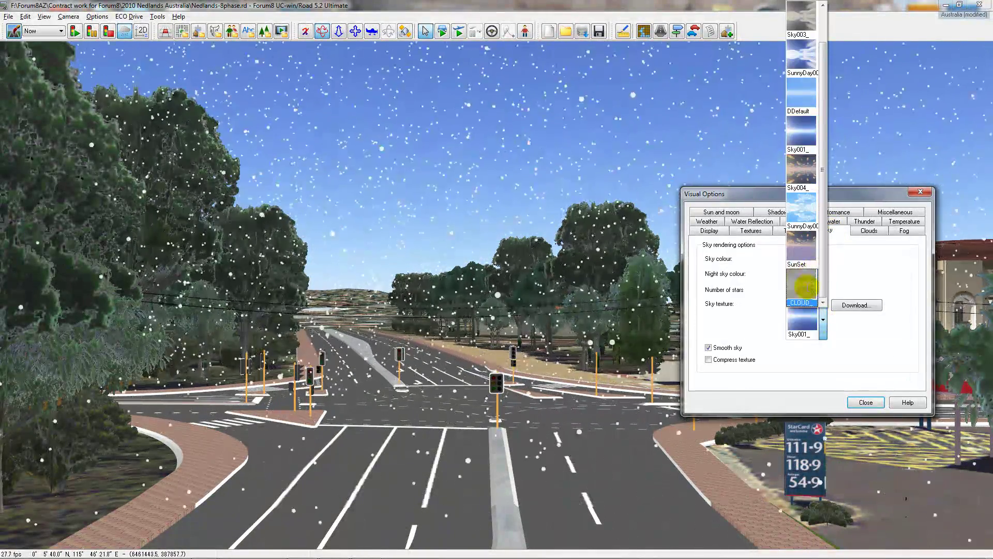
{"action": "left_click", "coordinate": [804, 280]}
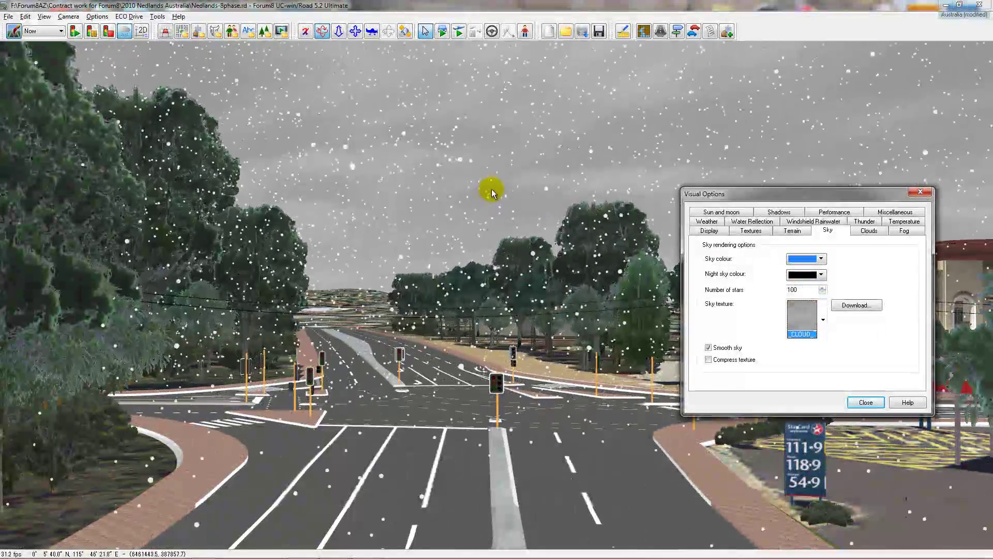
{"action": "left_click", "coordinate": [823, 319]}
{"action": "left_click", "coordinate": [801, 134]}
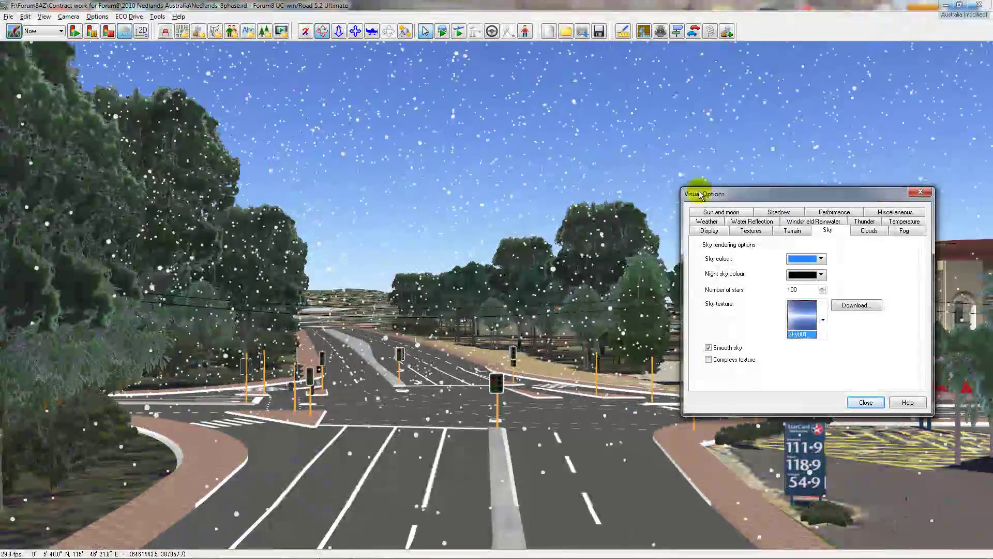
Step: Enable the fog display and adjust the fog density for a lighter haze over the distant road
{"action": "left_click", "coordinate": [707, 231]}
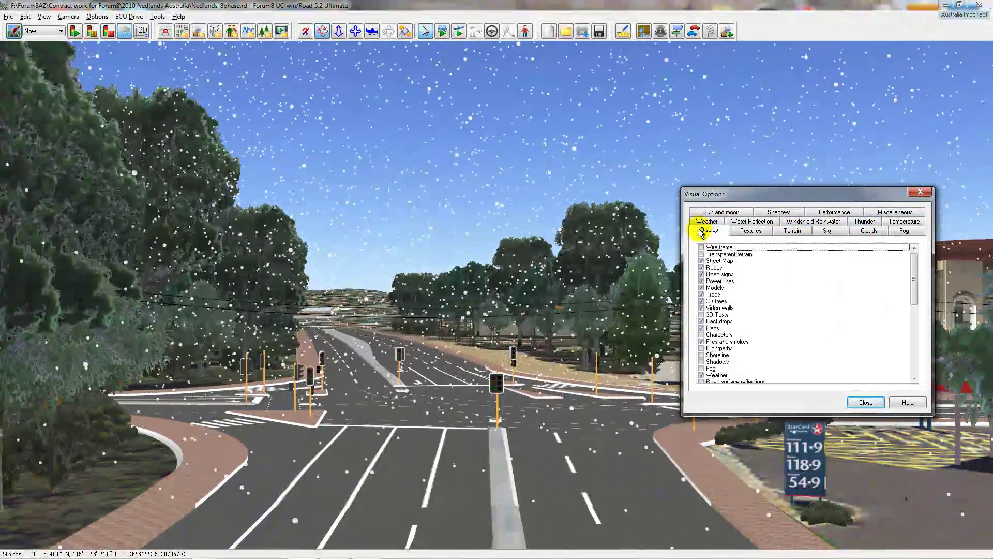
{"action": "left_click", "coordinate": [702, 368]}
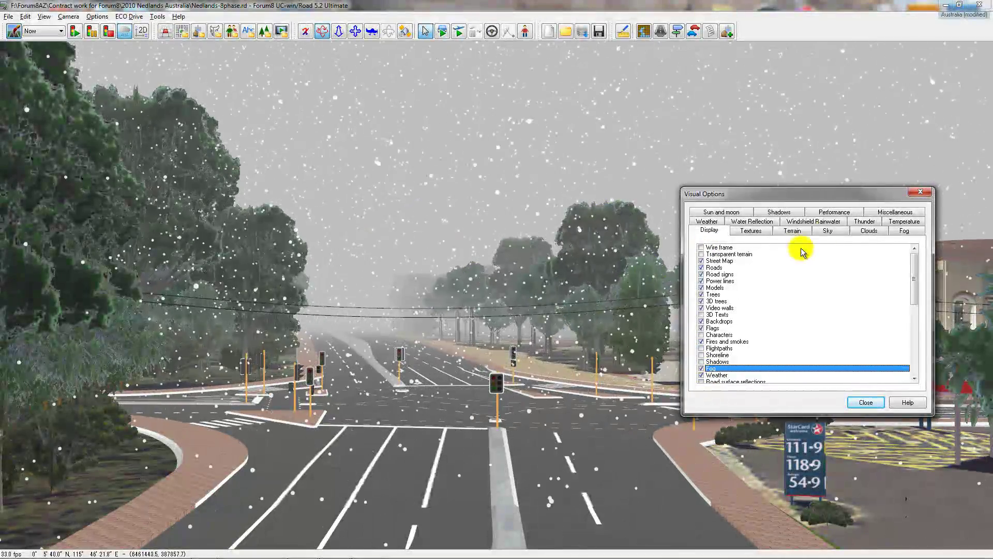
{"action": "left_click", "coordinate": [902, 232]}
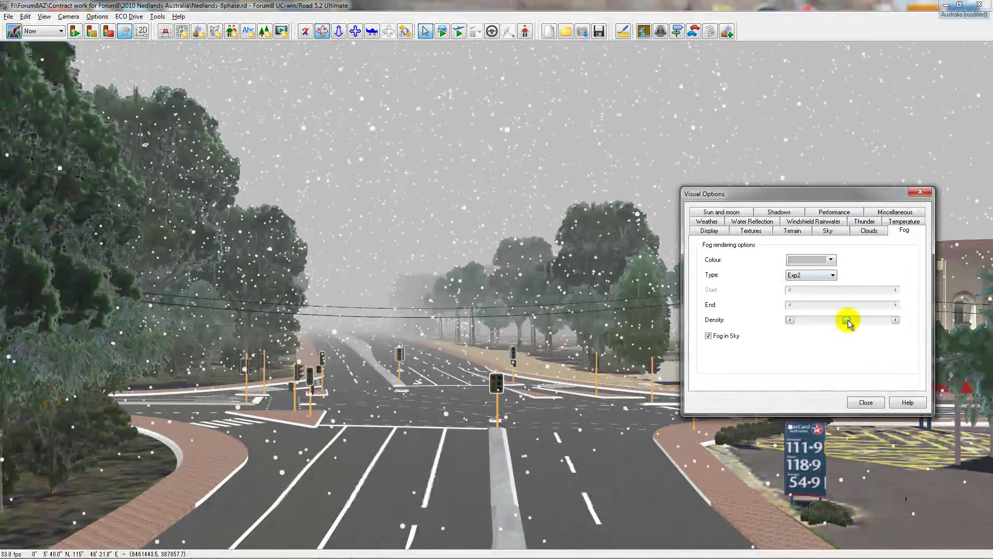
{"action": "left_click_drag", "start_coordinate": [857, 328], "coordinate": [860, 322]}
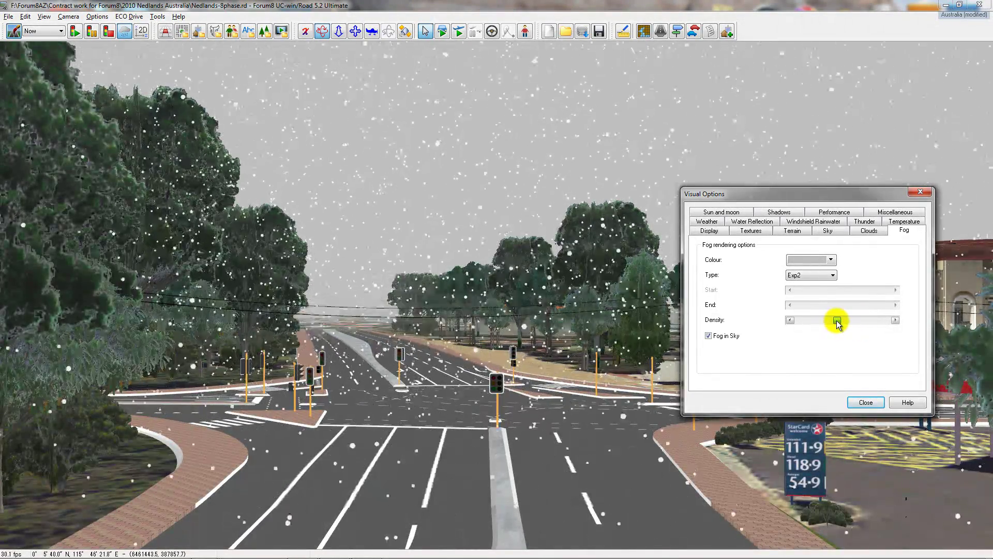
{"action": "left_click_drag", "start_coordinate": [838, 323], "coordinate": [840, 323]}
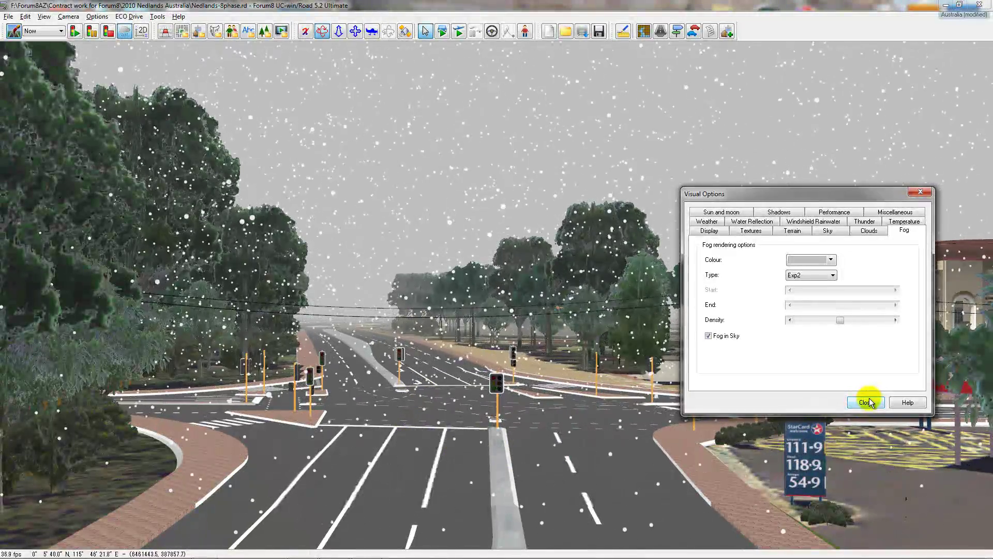
Step: Enable road surface reflections and close the visual options
{"action": "left_click", "coordinate": [710, 230]}
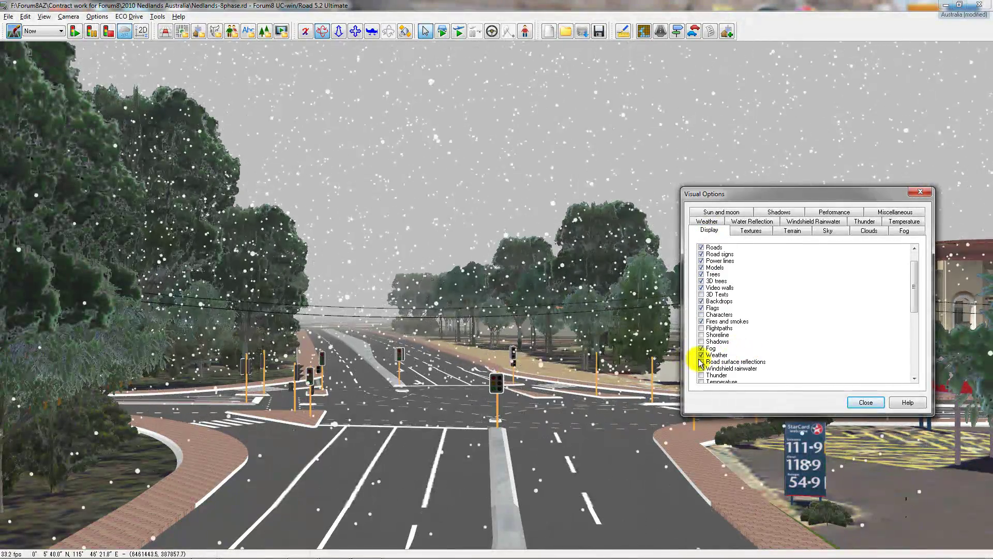
{"action": "left_click", "coordinate": [702, 361]}
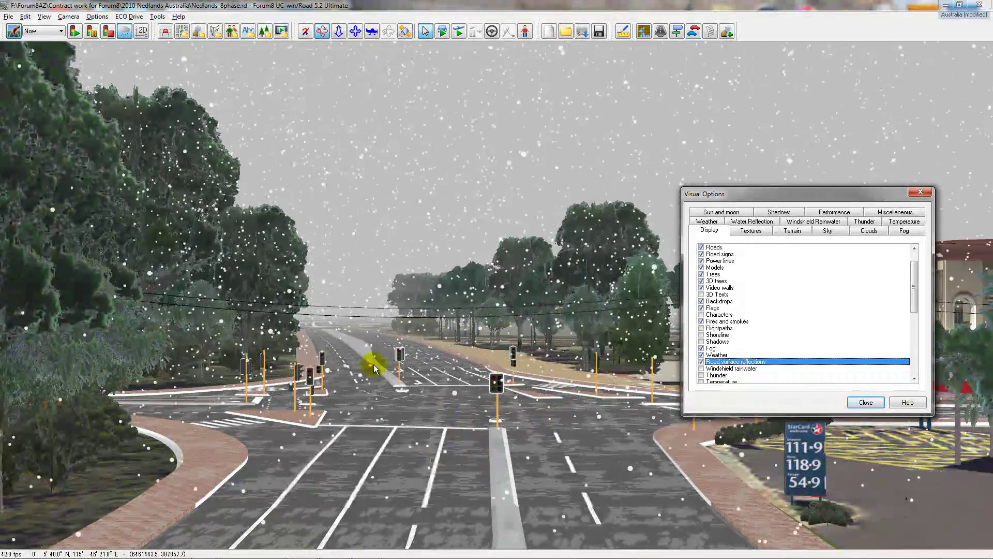
{"action": "left_click", "coordinate": [865, 401]}
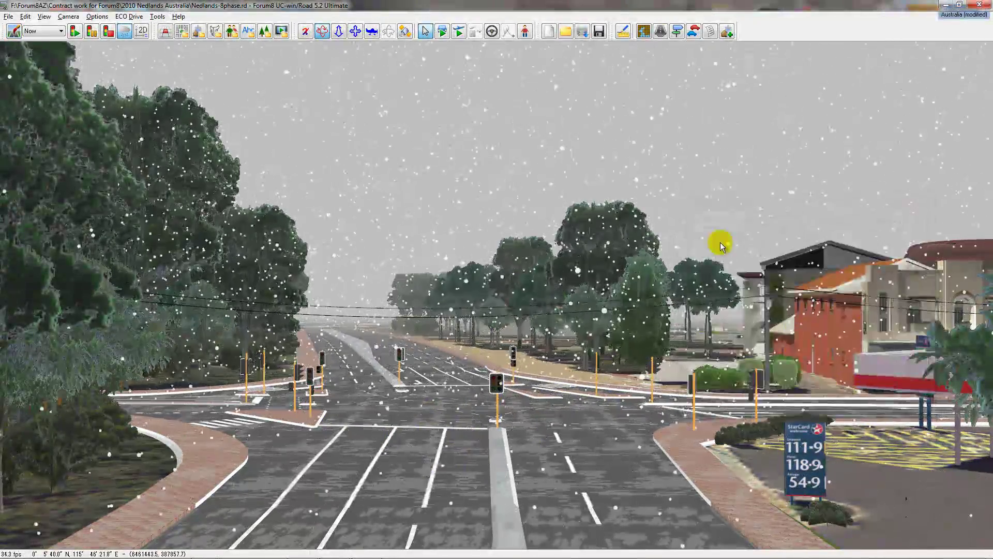
Step: Start the traffic simulation and switch to the driver's view of a dark vehicle entering the intersection
{"action": "left_click", "coordinate": [74, 32]}
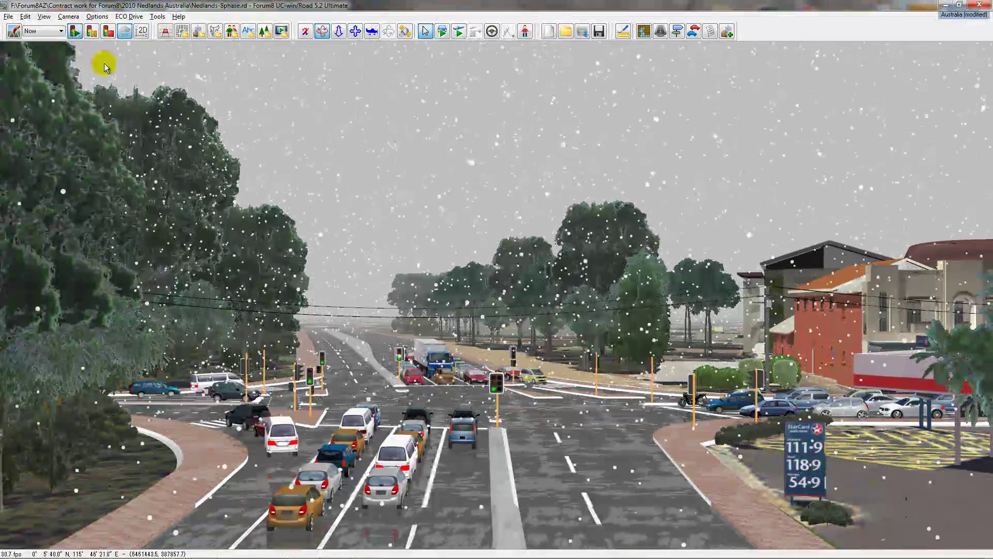
{"action": "scroll", "coordinate": [115, 75], "scroll_direction": "up", "scroll_amount": 5}
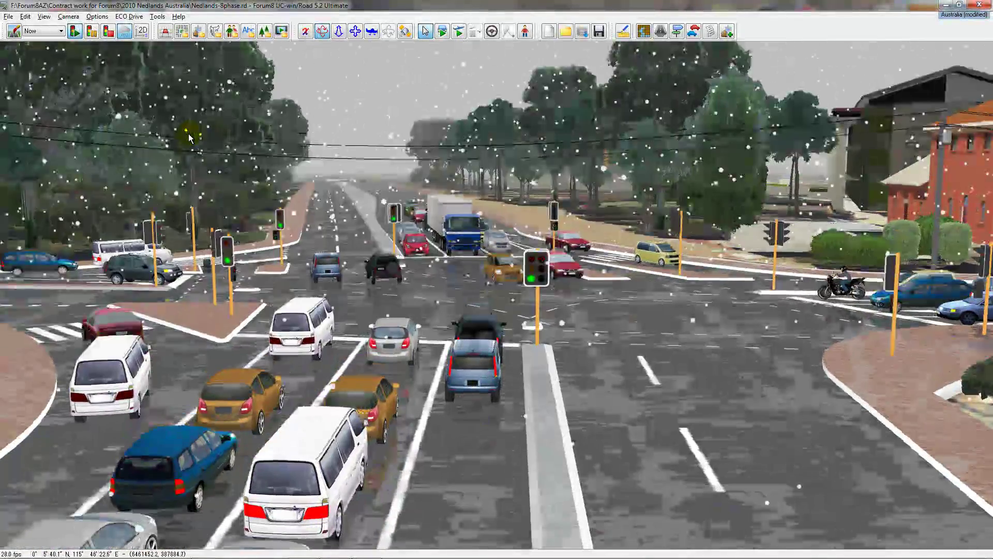
{"action": "left_click_drag", "start_coordinate": [190, 139], "coordinate": [214, 162]}
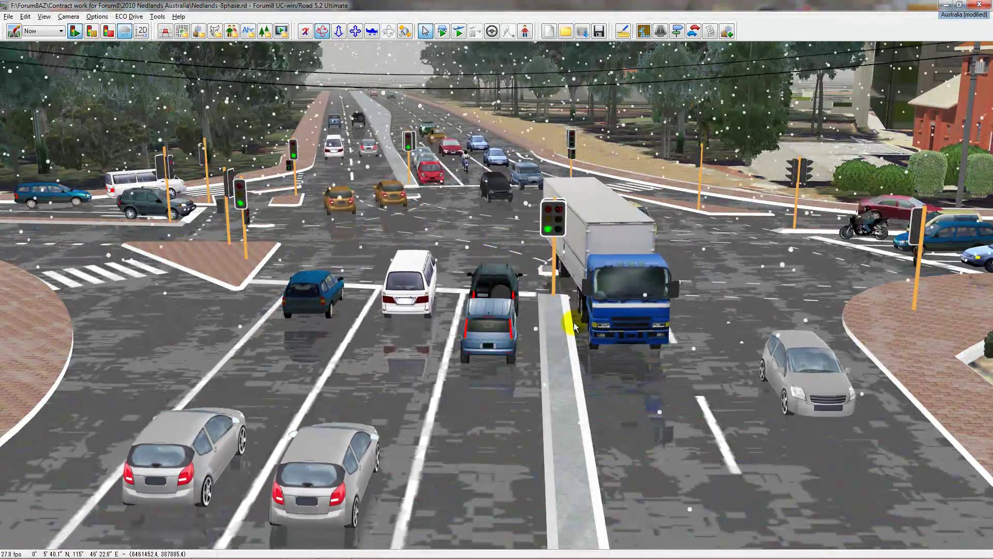
{"action": "double_click", "coordinate": [495, 277]}
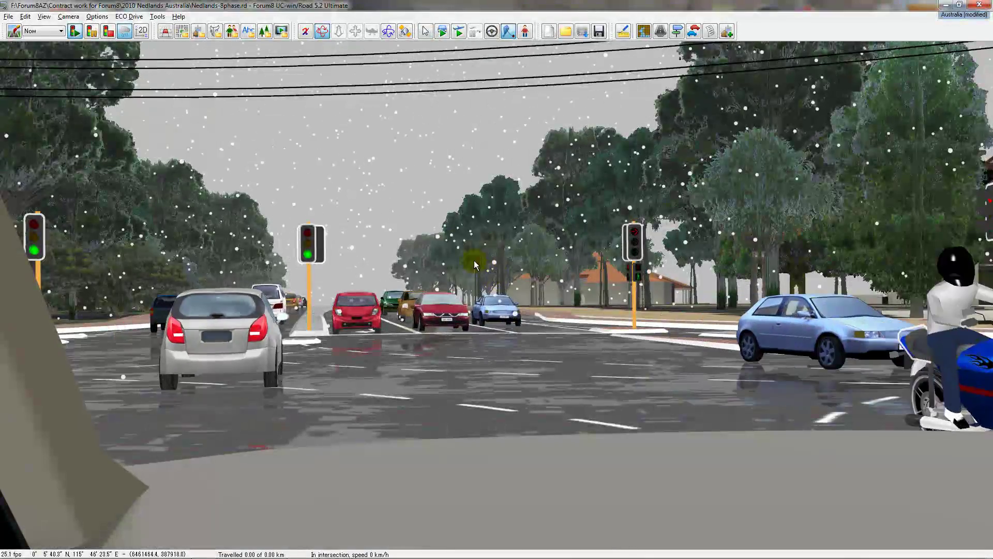
Step: Enable windshield rainwater in the visual options and close the dialog
{"action": "left_click", "coordinate": [13, 30]}
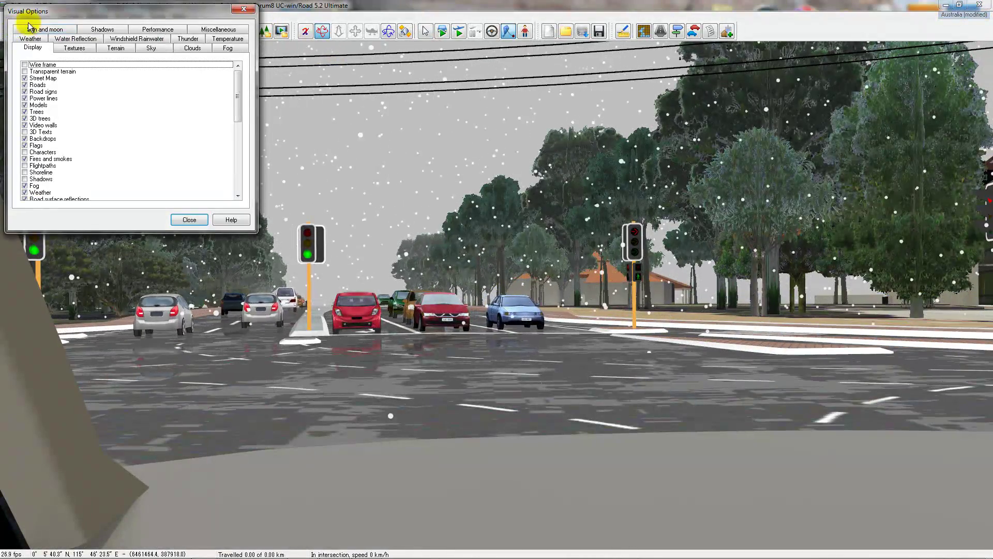
{"action": "left_click_drag", "start_coordinate": [238, 89], "coordinate": [237, 110]}
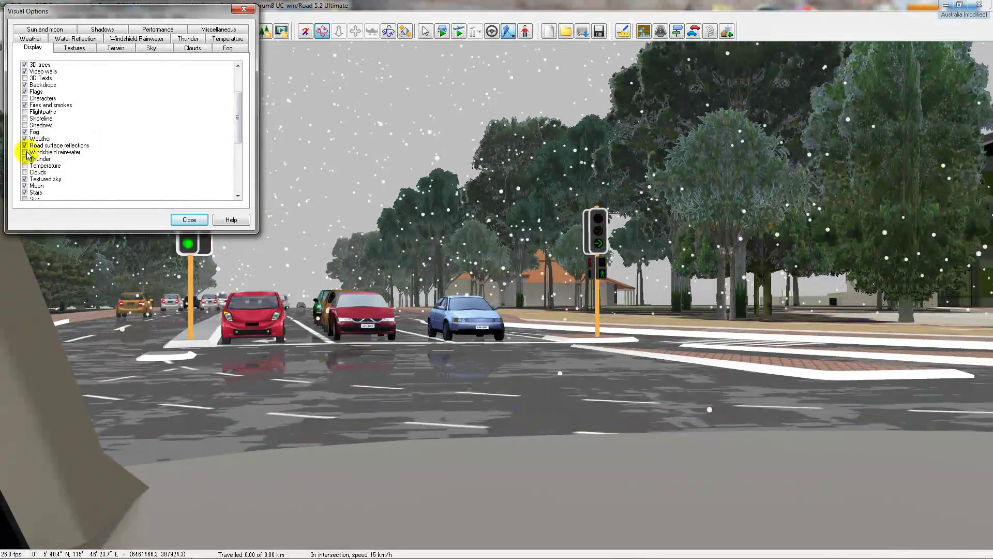
{"action": "left_click", "coordinate": [26, 152]}
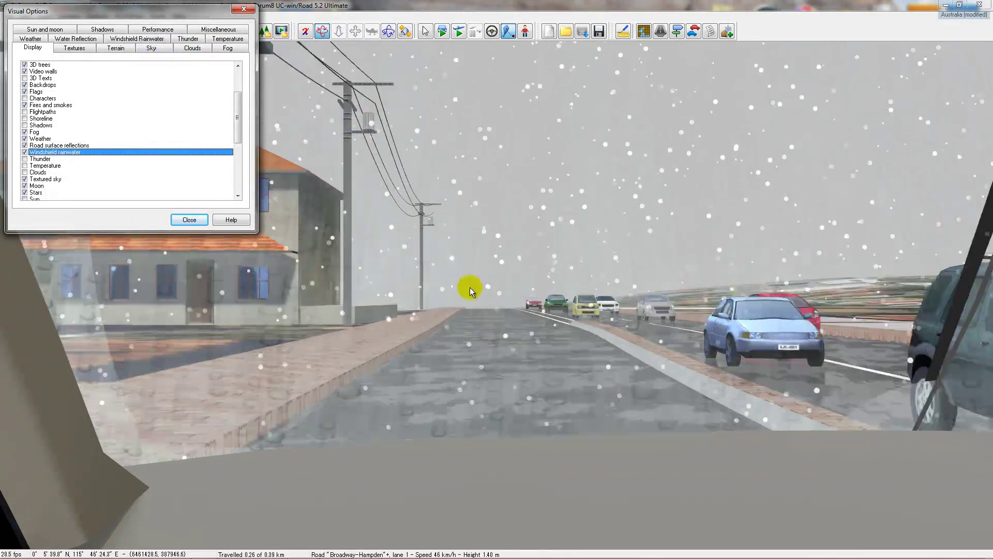
{"action": "left_click", "coordinate": [180, 221]}
Step: Switch to the driver's view of another dark vehicle at the stop line and open the Windshield Rainwater settings
{"action": "left_click", "coordinate": [425, 32]}
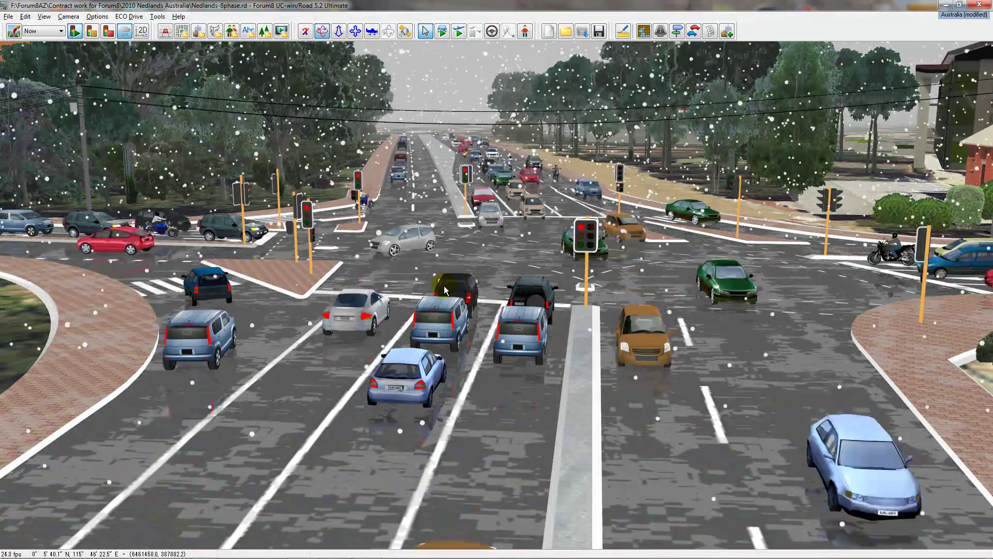
{"action": "left_click", "coordinate": [448, 283]}
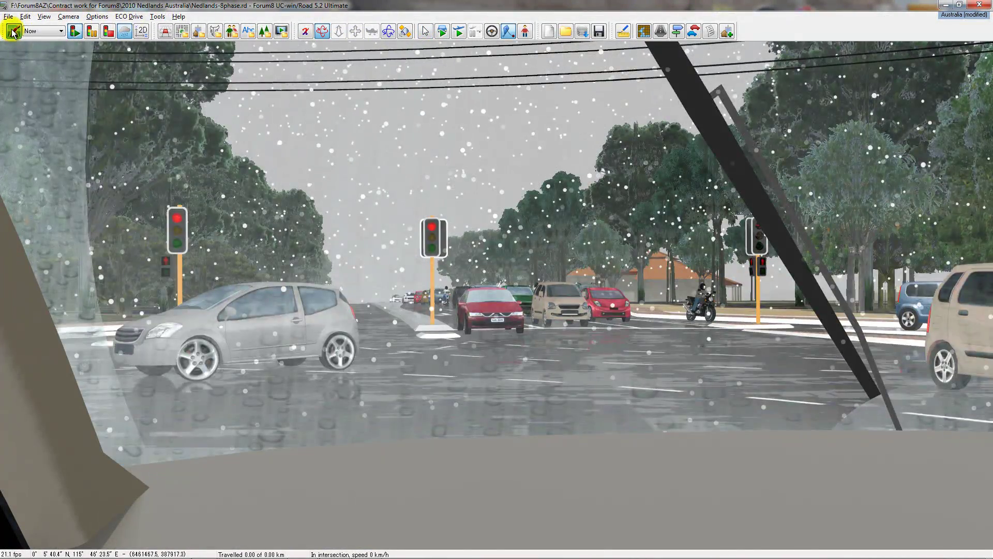
{"action": "left_click", "coordinate": [13, 32]}
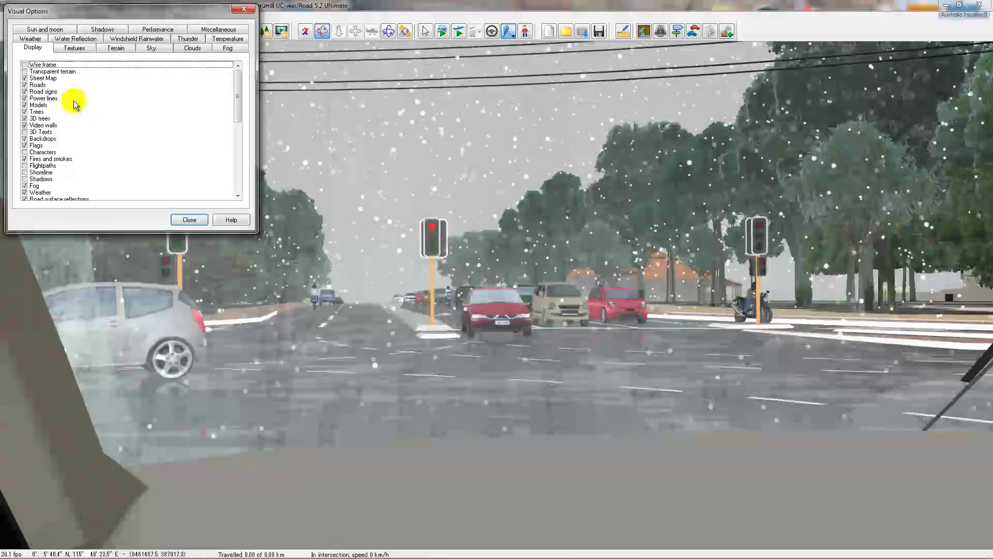
{"action": "left_click", "coordinate": [115, 40]}
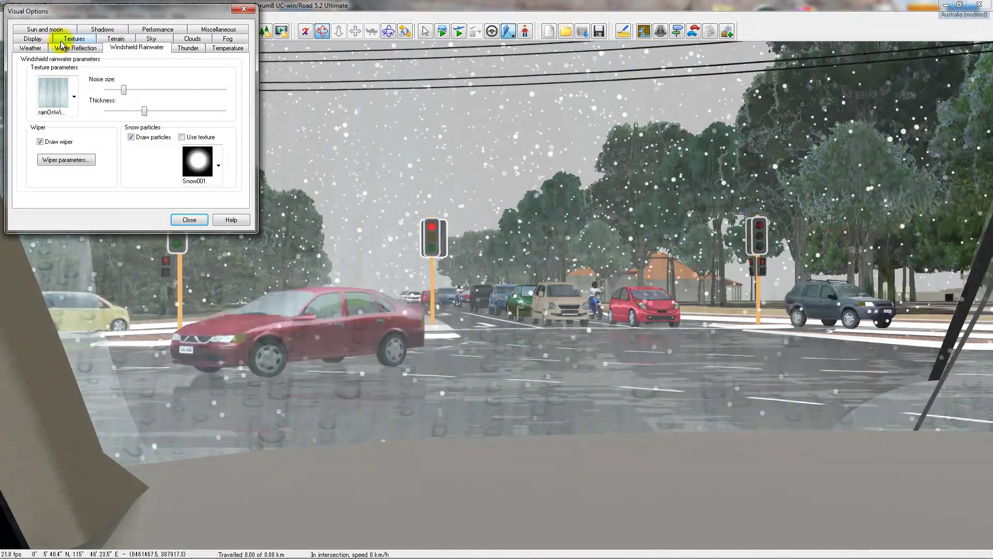
Step: Toggle the windshield wiper drawing off and back on, and set the weather type to Rain
{"action": "left_click", "coordinate": [42, 143]}
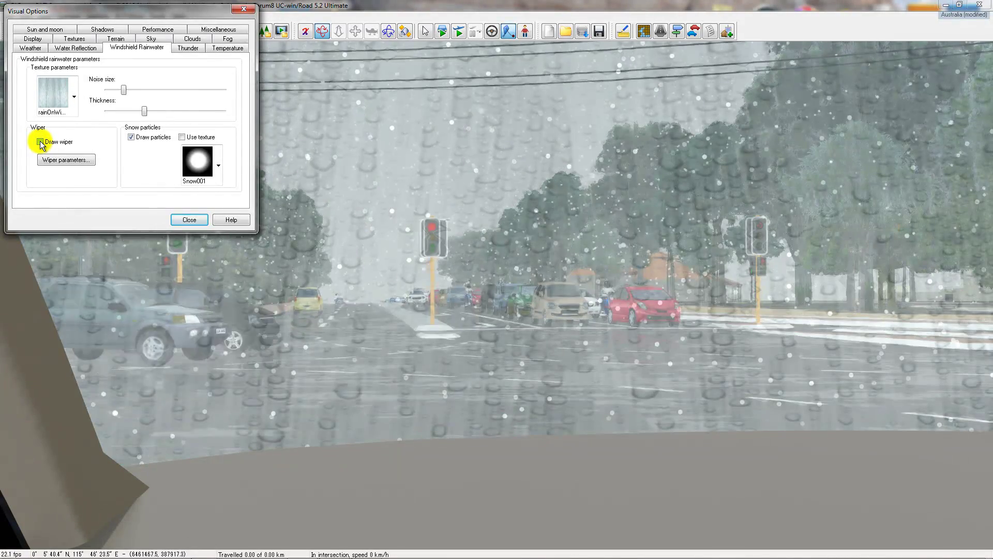
{"action": "left_click", "coordinate": [40, 141]}
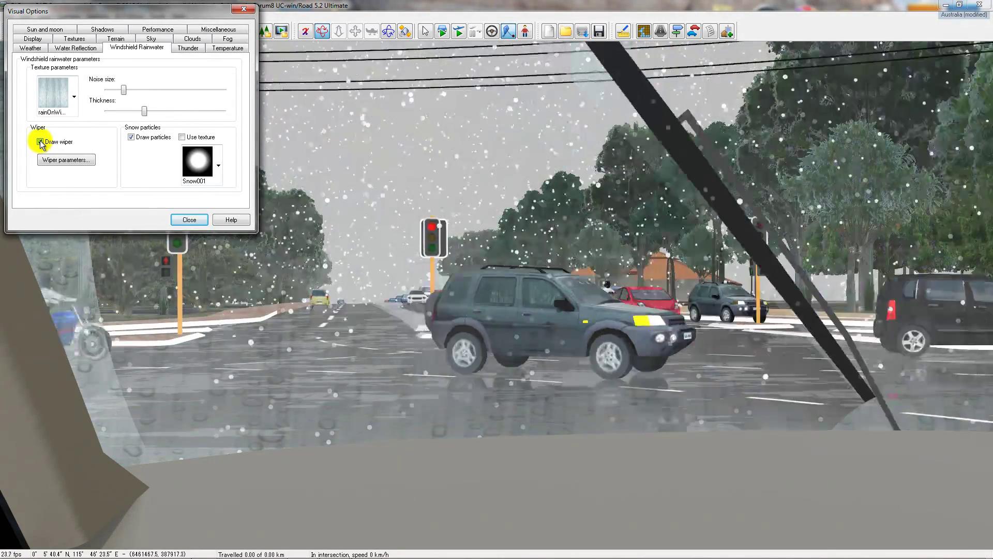
{"action": "left_click", "coordinate": [30, 47]}
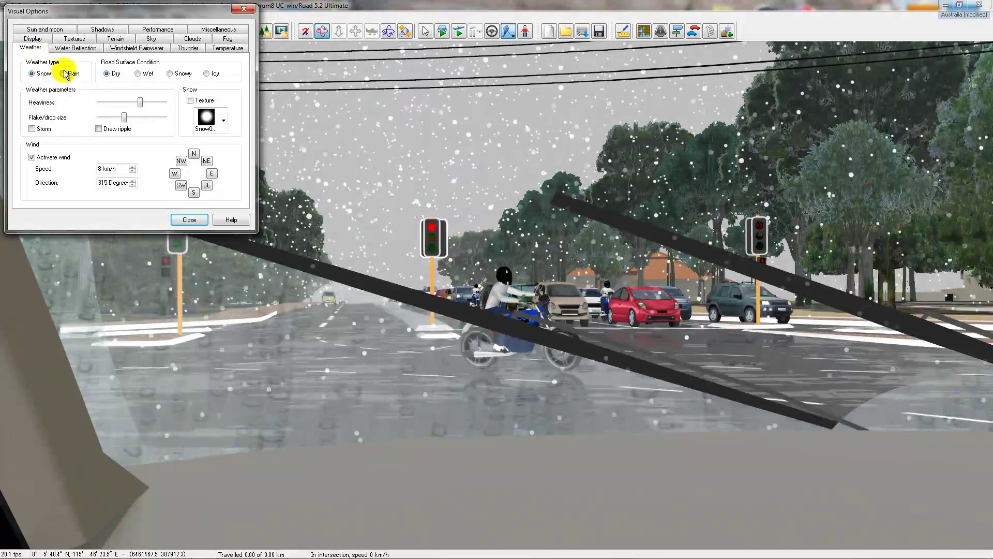
{"action": "left_click", "coordinate": [63, 74]}
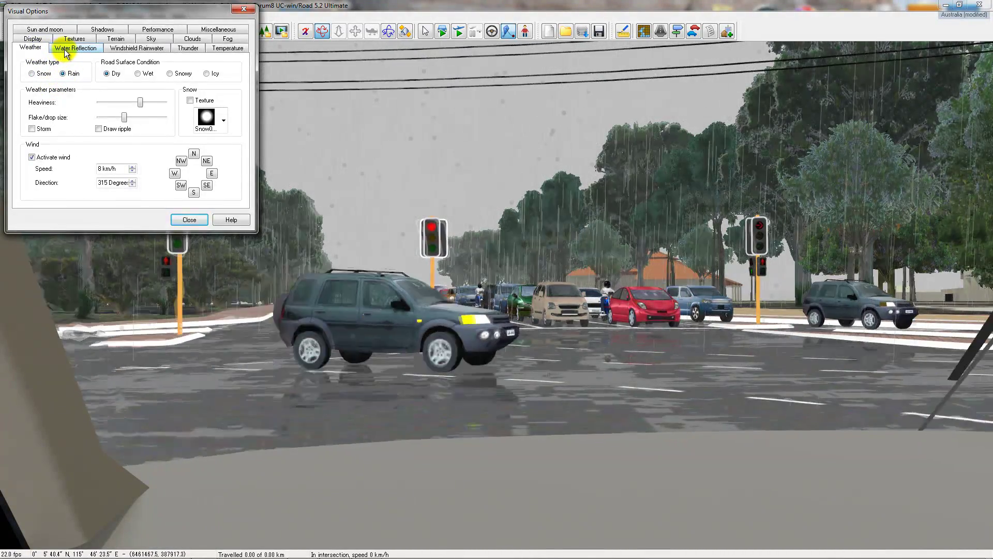
Step: Compare the rainy windshield without and with the wiper, and return from the driver's view to the intersection overview
{"action": "left_click", "coordinate": [115, 49]}
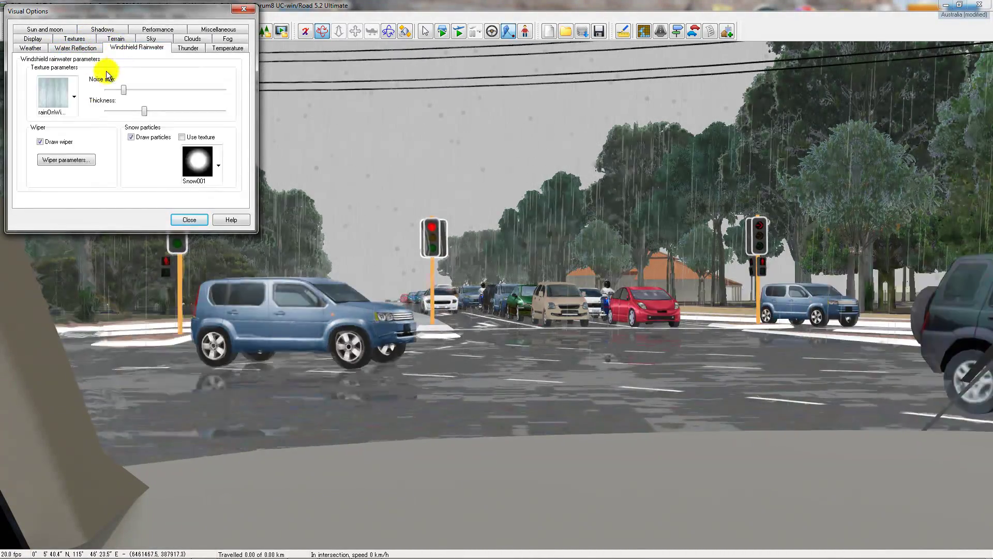
{"action": "left_click", "coordinate": [41, 141]}
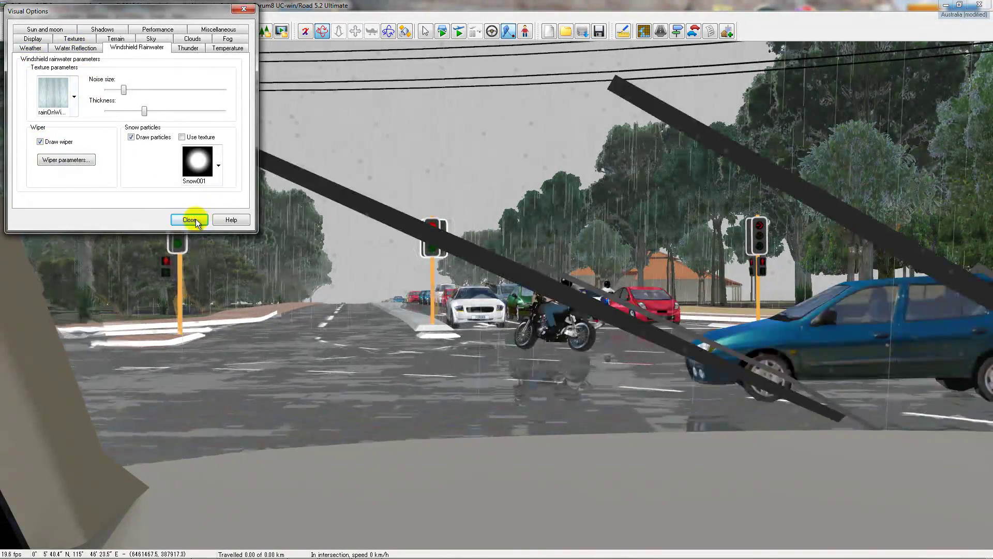
{"action": "left_click", "coordinate": [195, 219]}
{"action": "left_click", "coordinate": [423, 32]}
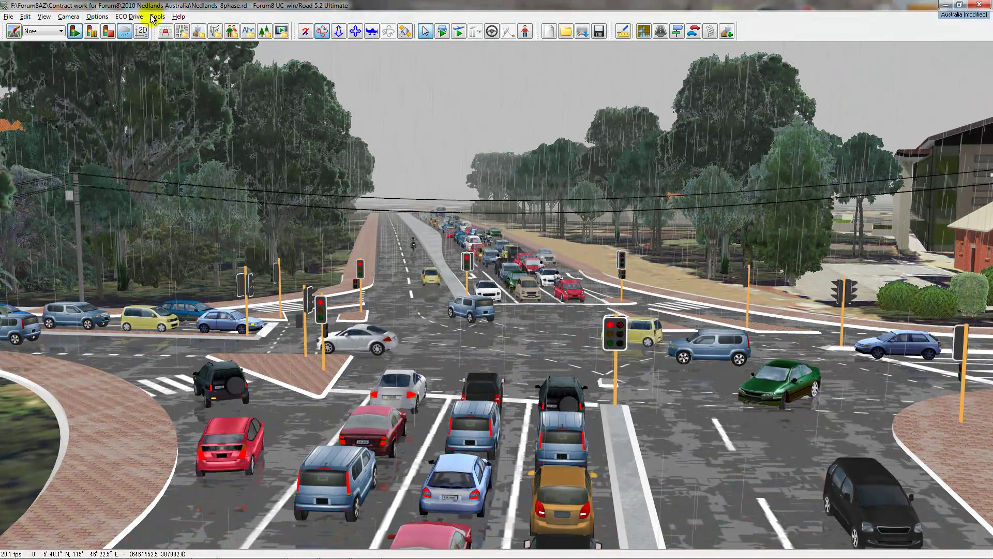
Step: Disable weather, fog, road surface reflections and windshield rainwater in the visual options
{"action": "left_click", "coordinate": [14, 31]}
{"action": "left_click_drag", "start_coordinate": [237, 93], "coordinate": [238, 115]}
{"action": "left_click", "coordinate": [24, 131]}
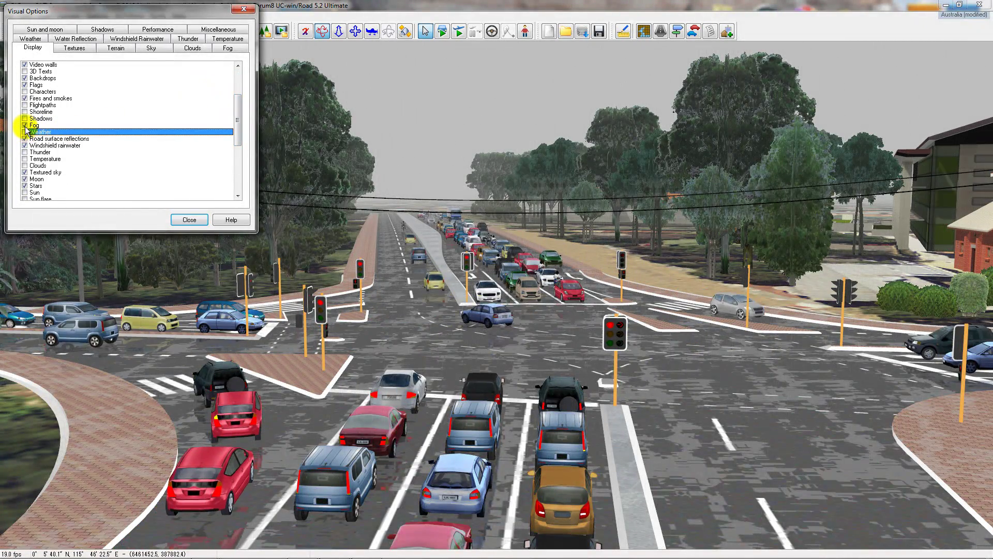
{"action": "left_click", "coordinate": [24, 125]}
{"action": "left_click", "coordinate": [25, 138]}
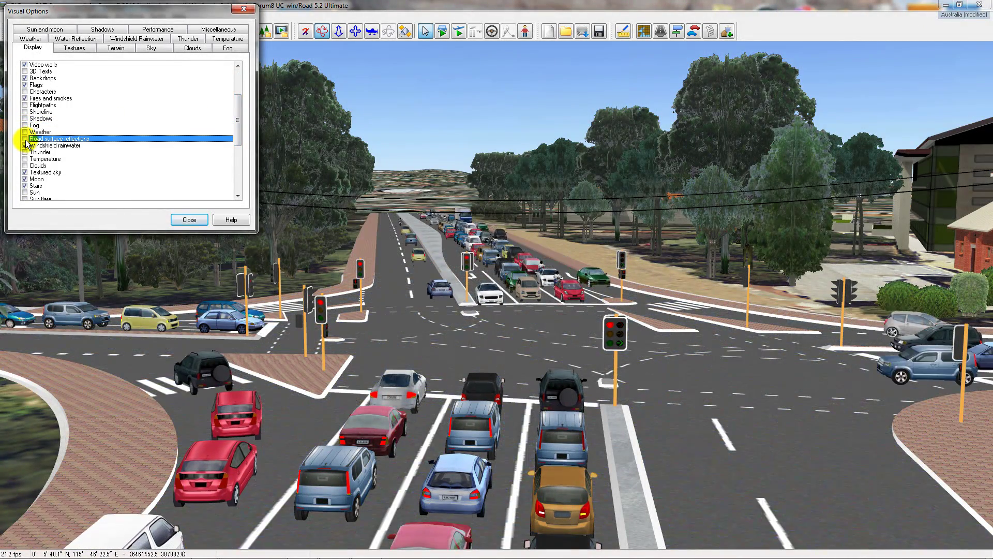
{"action": "left_click", "coordinate": [25, 145]}
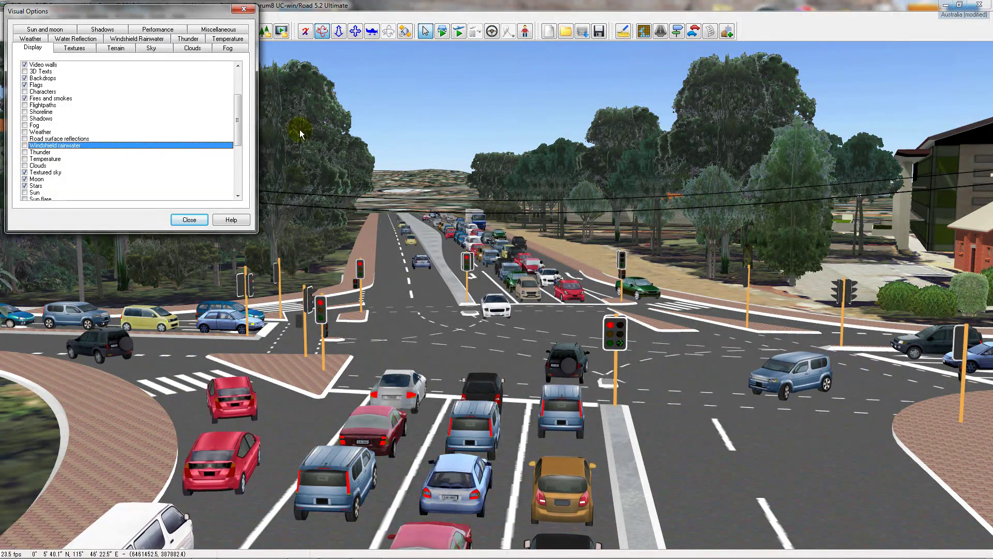
Step: Enable the display of the sun and the sun flare
{"action": "scroll", "coordinate": [229, 120], "scroll_direction": "down", "scroll_amount": 2}
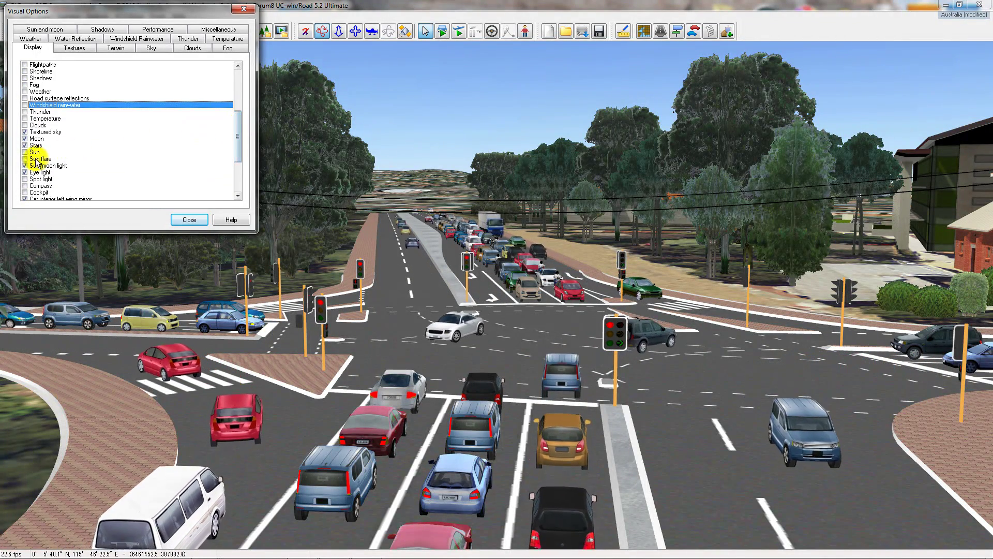
{"action": "left_click", "coordinate": [24, 152]}
{"action": "left_click", "coordinate": [24, 159]}
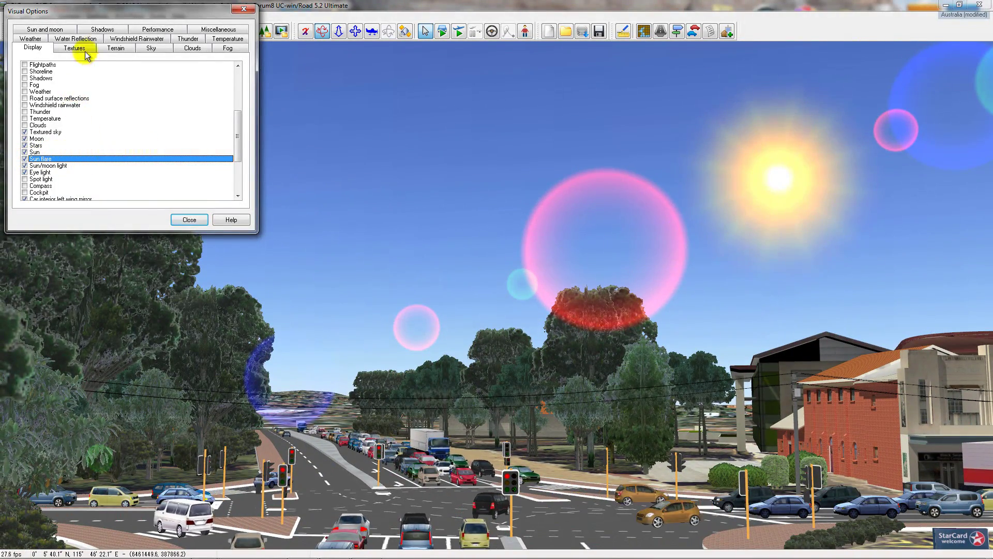
Step: Shift the sun by advancing the minutes in the sun and moon settings and stepping back to 8:14
{"action": "left_click", "coordinate": [42, 29]}
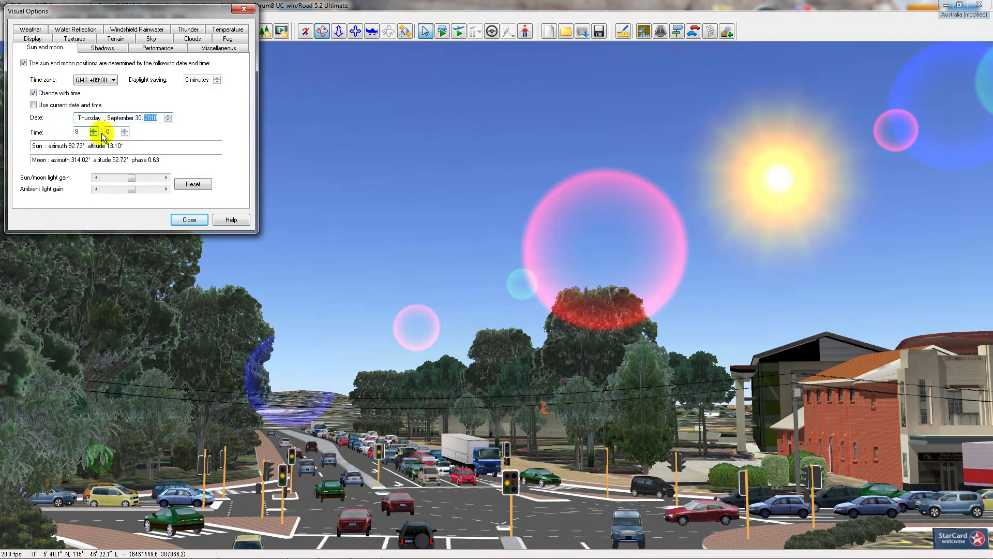
{"action": "left_click", "coordinate": [124, 129]}
{"action": "left_click", "coordinate": [124, 130]}
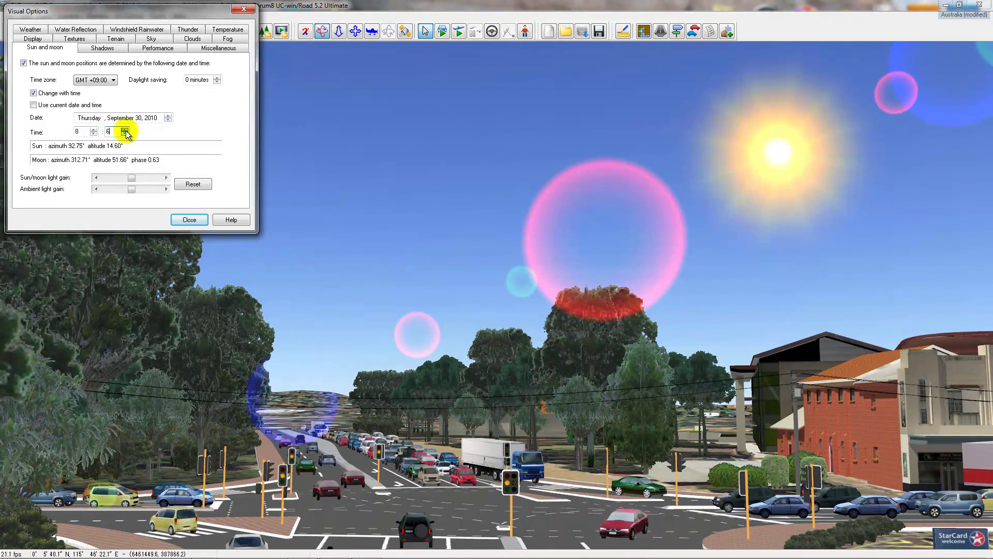
{"action": "left_click", "coordinate": [124, 129]}
{"action": "left_click", "coordinate": [125, 130]}
{"action": "left_click", "coordinate": [124, 130]}
{"action": "left_click", "coordinate": [124, 129]}
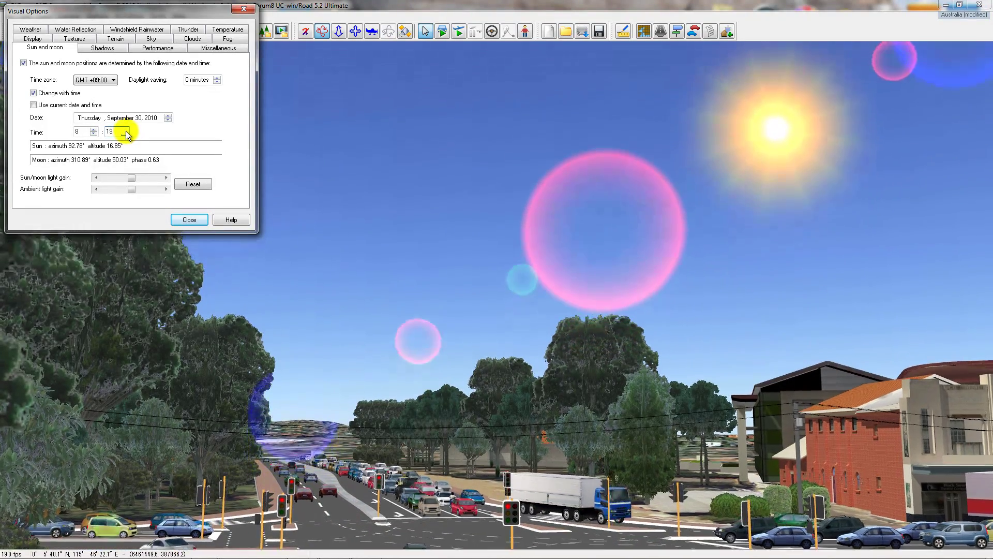
{"action": "left_click", "coordinate": [124, 130]}
{"action": "left_click", "coordinate": [124, 134]}
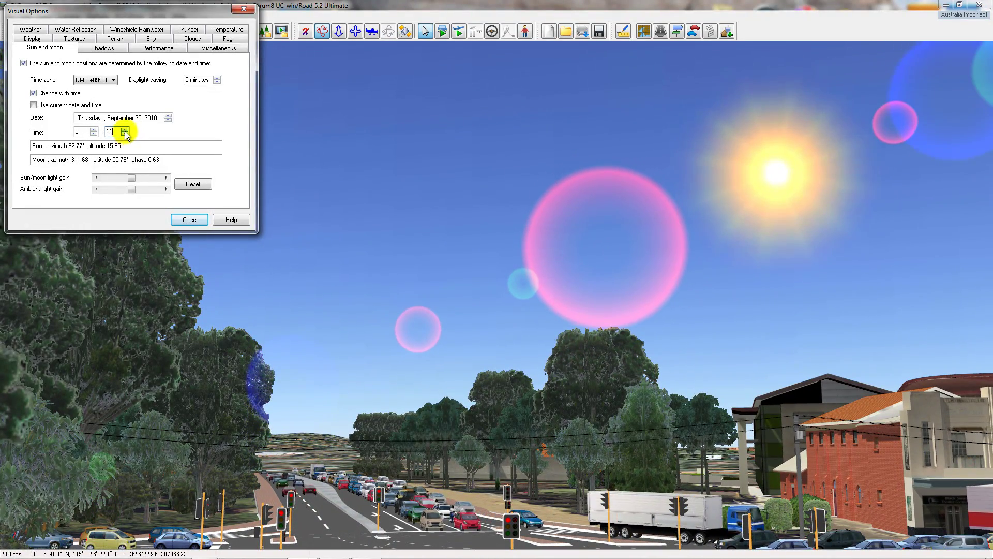
Step: Advance the hour through the day to 20:14 and step back to 19:14 to show nightfall
{"action": "left_click", "coordinate": [93, 130]}
{"action": "left_click", "coordinate": [93, 130]}
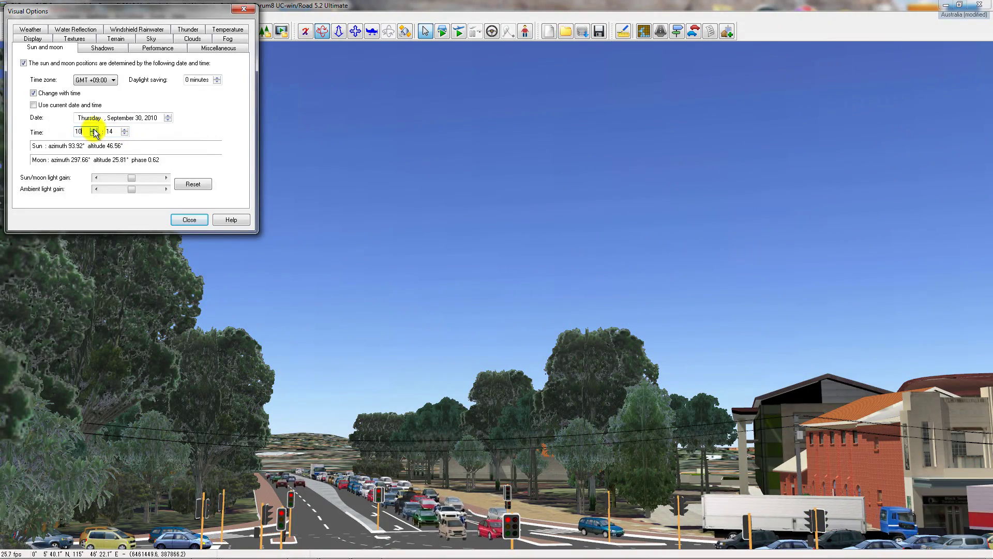
{"action": "left_click", "coordinate": [93, 129]}
{"action": "left_click", "coordinate": [93, 130]}
{"action": "left_click", "coordinate": [93, 130]}
{"action": "left_click", "coordinate": [93, 130]}
{"action": "left_click", "coordinate": [93, 130]}
{"action": "left_click", "coordinate": [93, 130]}
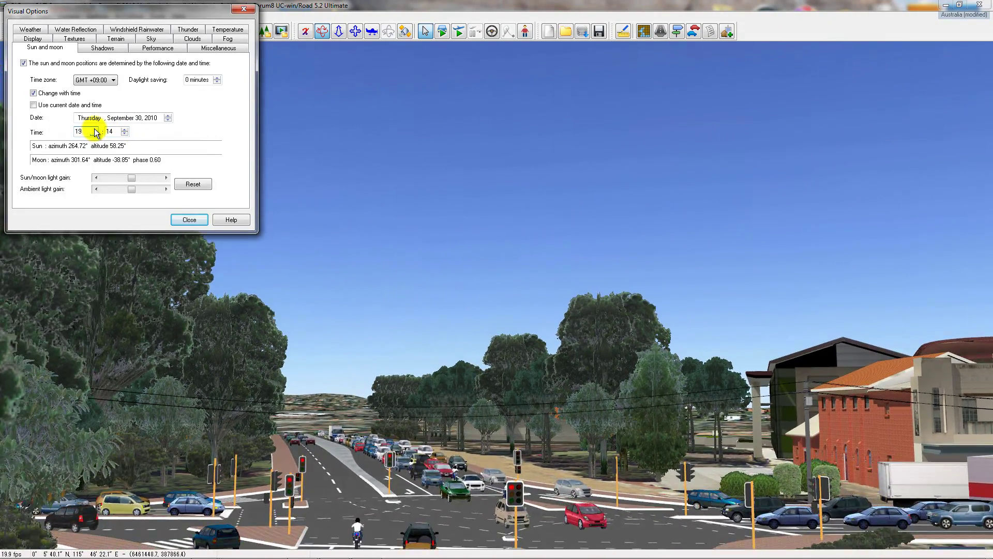
{"action": "left_click", "coordinate": [93, 130]}
{"action": "left_click", "coordinate": [93, 130]}
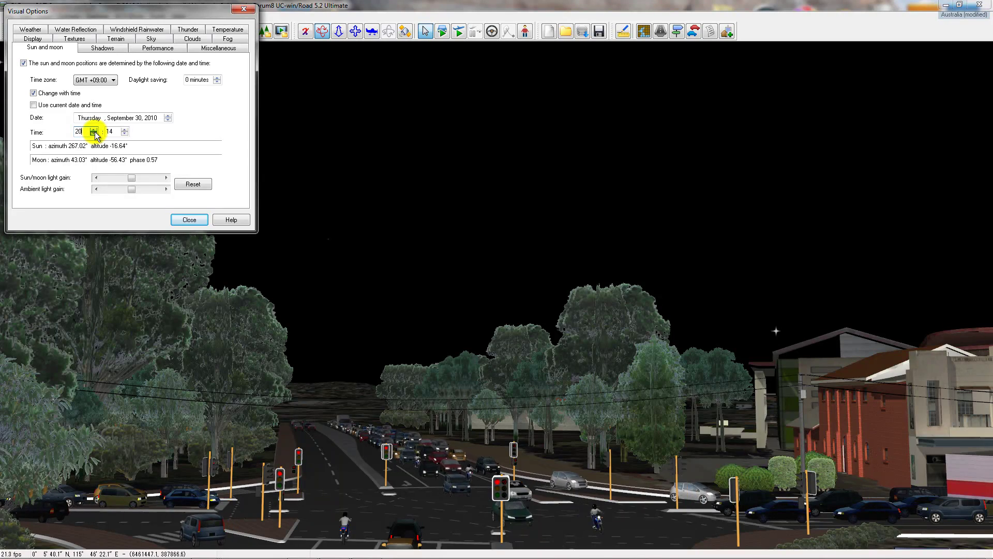
{"action": "left_click", "coordinate": [93, 133]}
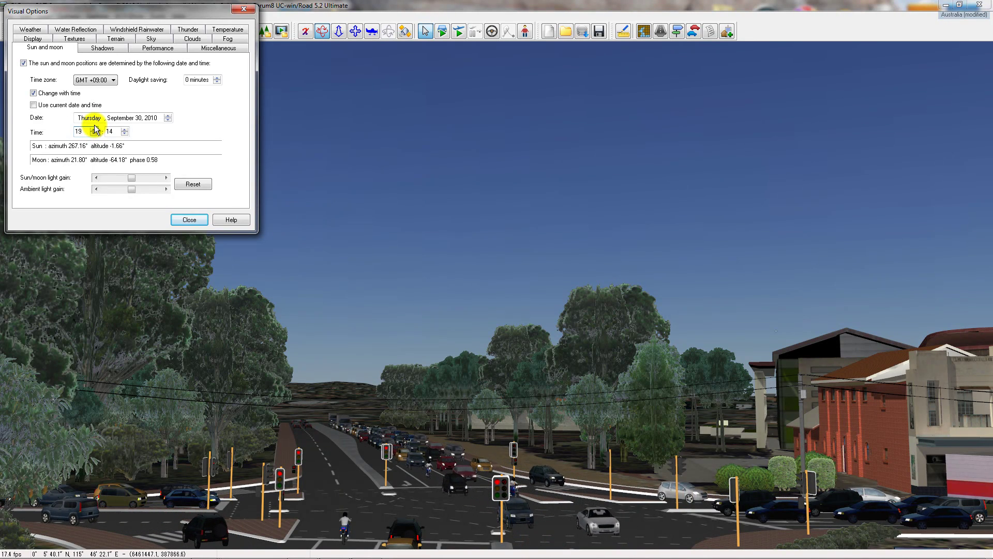
Step: Advance the time past midnight to 2:14 on October 01, 2010 to show the moon over the intersection
{"action": "left_click", "coordinate": [94, 130]}
{"action": "left_click", "coordinate": [94, 129]}
{"action": "left_click", "coordinate": [94, 129]}
{"action": "left_click", "coordinate": [93, 129]}
{"action": "left_click", "coordinate": [93, 134]}
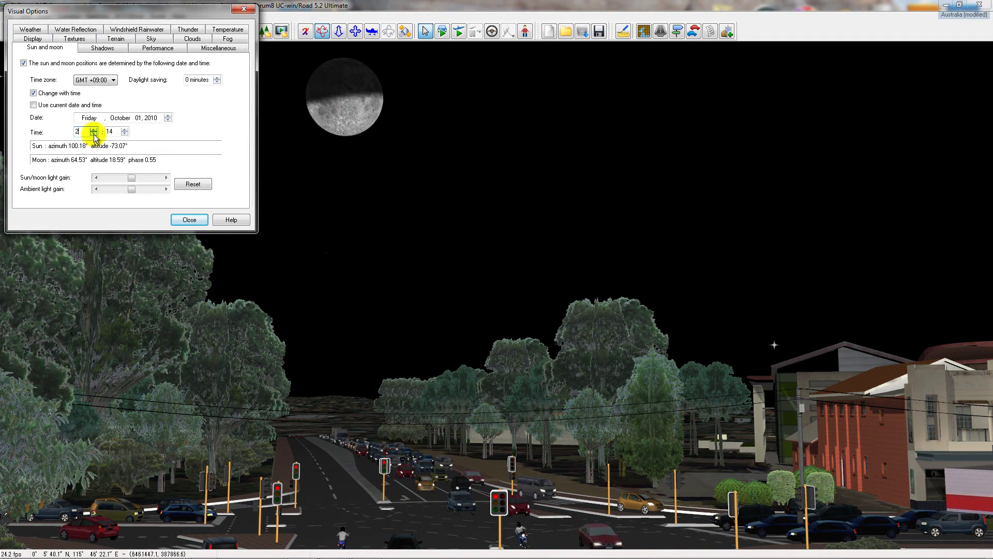
{"action": "left_click", "coordinate": [94, 134]}
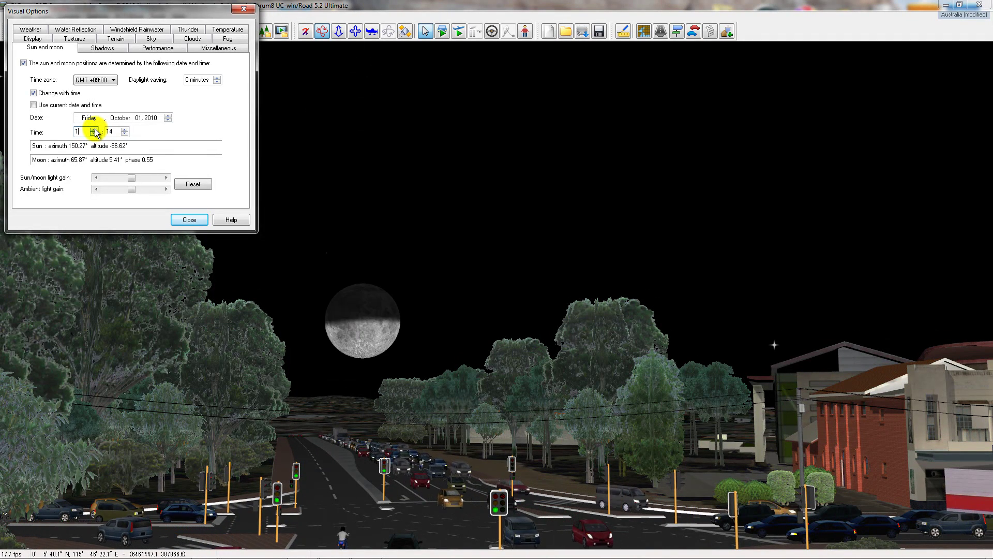
{"action": "left_click", "coordinate": [93, 130]}
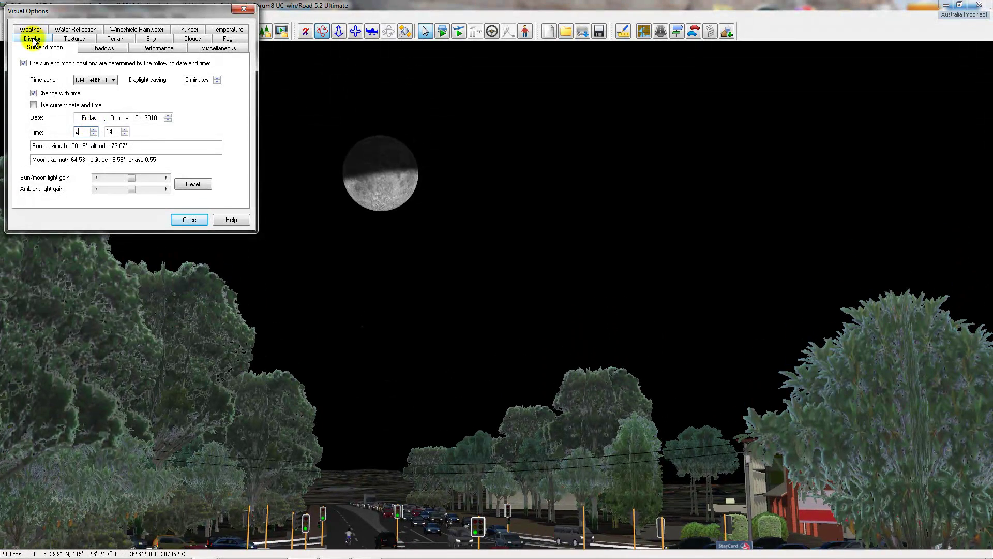
Step: Try the Lighting object (bloom) display option on the night-time intersection
{"action": "left_click", "coordinate": [33, 39]}
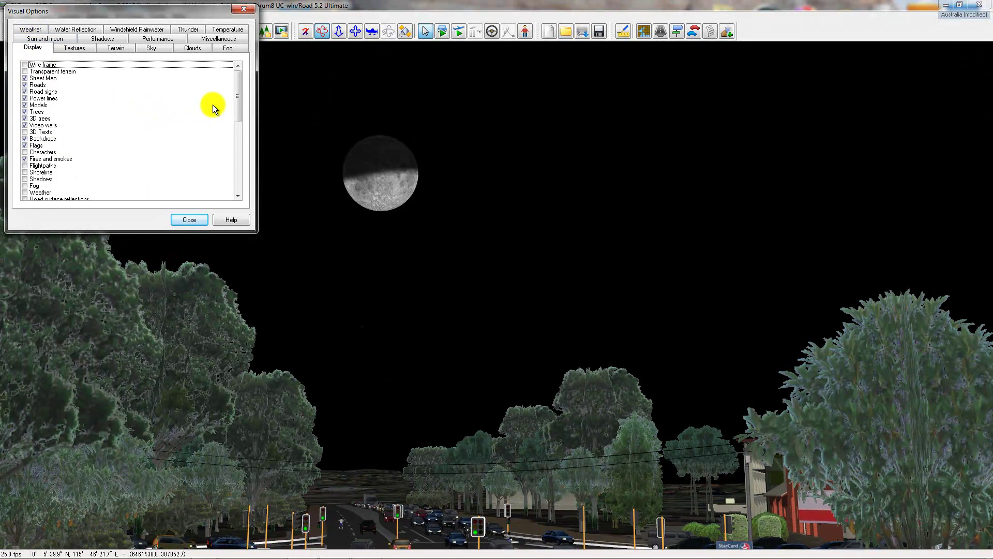
{"action": "left_click_drag", "start_coordinate": [238, 100], "coordinate": [232, 135]}
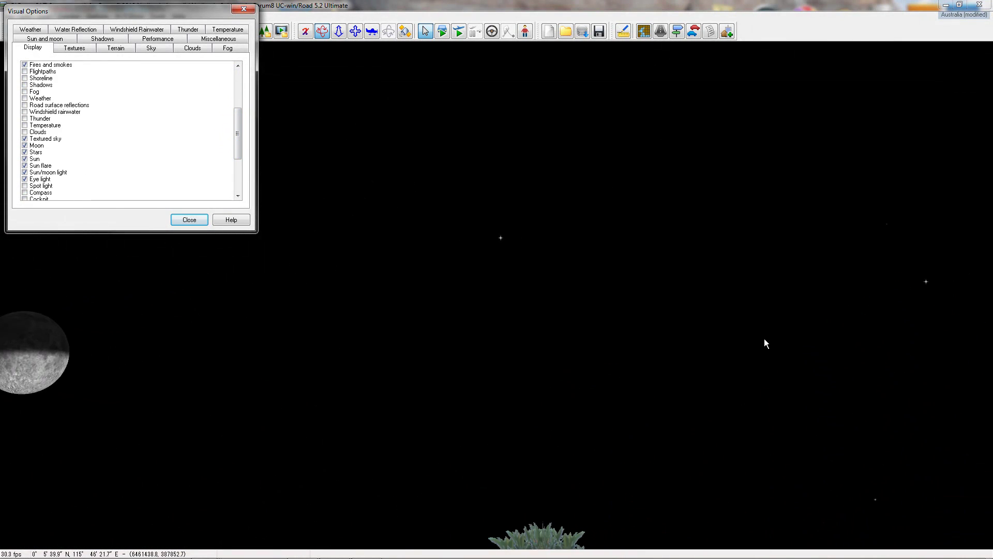
{"action": "left_click_drag", "start_coordinate": [765, 338], "coordinate": [317, 209]}
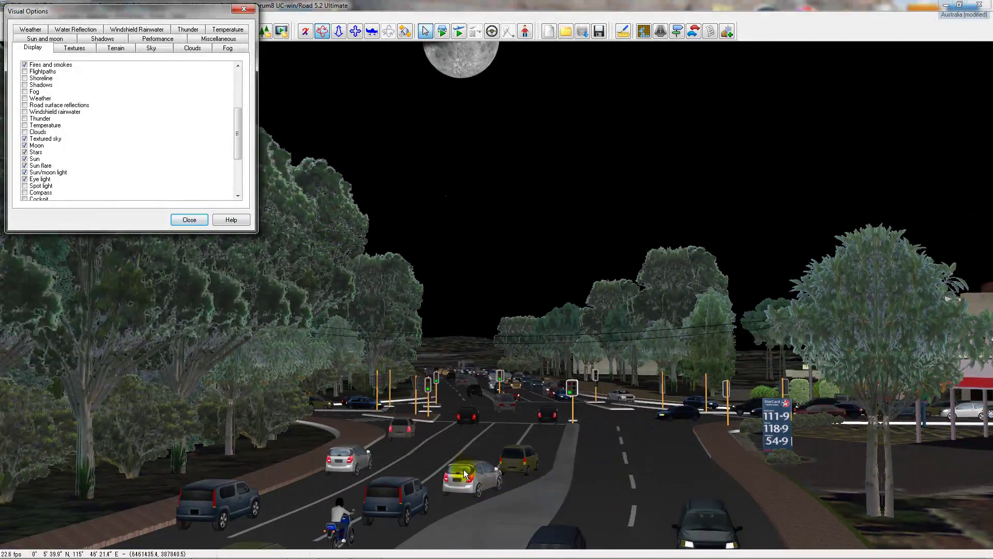
{"action": "scroll", "coordinate": [561, 412], "scroll_direction": "up", "scroll_amount": 1}
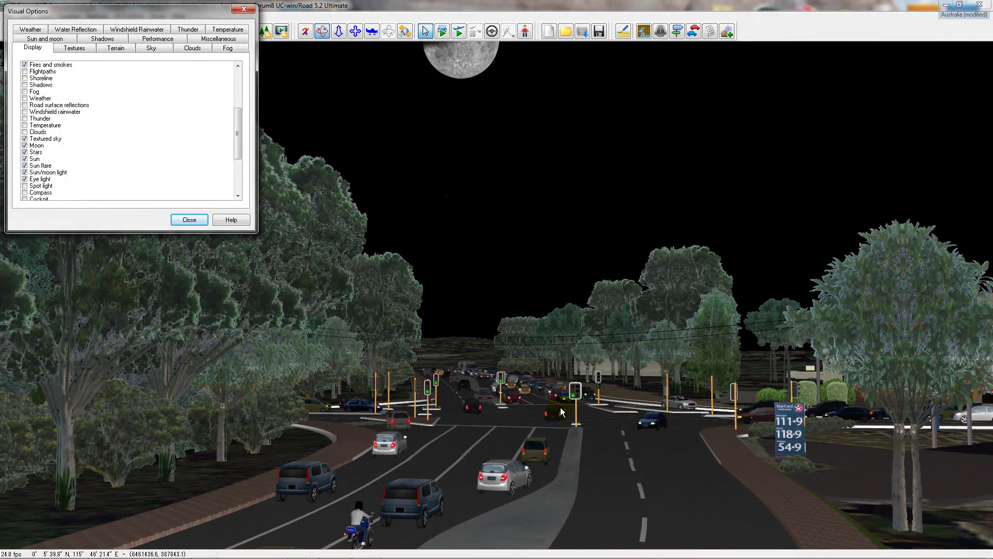
{"action": "scroll", "coordinate": [561, 413], "scroll_direction": "up", "scroll_amount": 2}
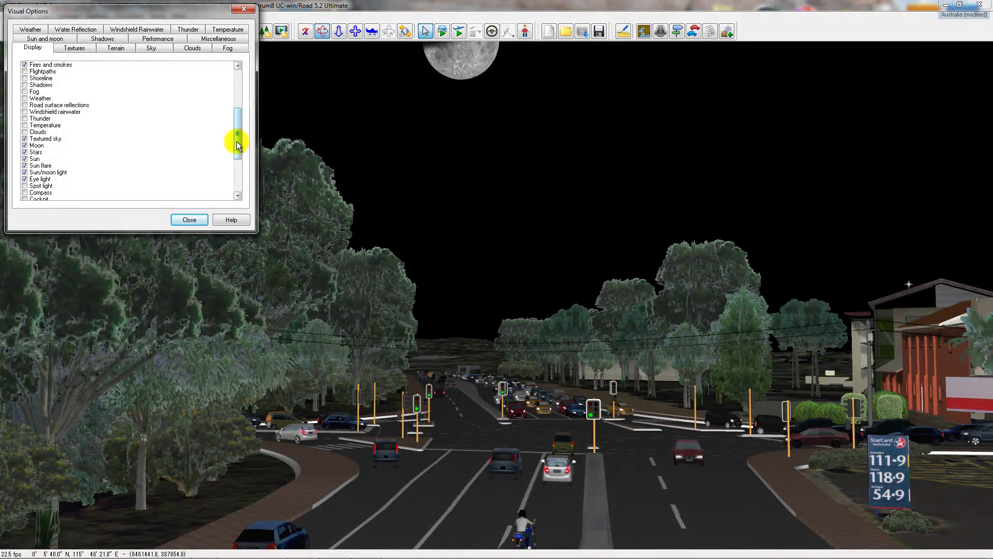
{"action": "left_click_drag", "start_coordinate": [238, 140], "coordinate": [227, 190]}
{"action": "left_click", "coordinate": [24, 193]}
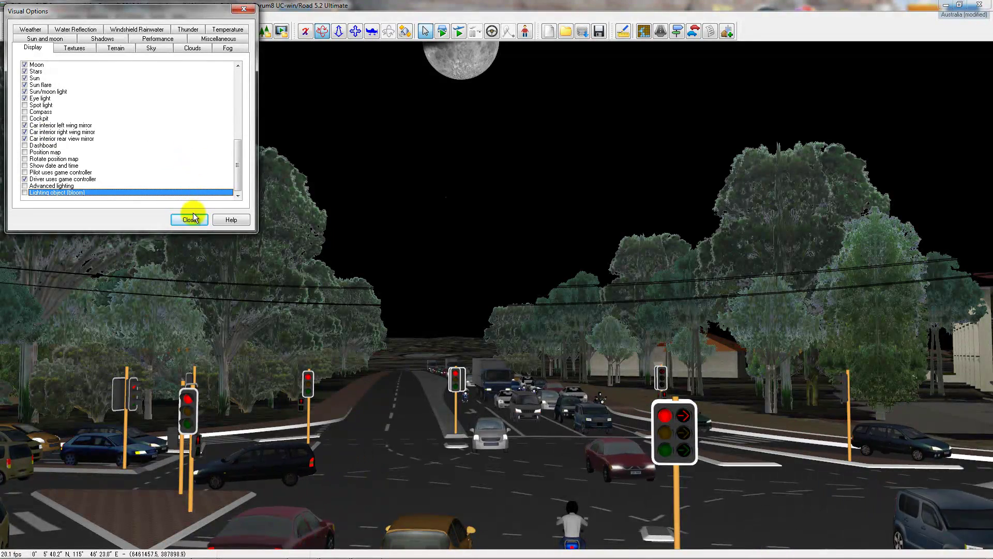
Step: Set the sun and moon time to 12:14 and close the visual options
{"action": "left_click", "coordinate": [55, 39]}
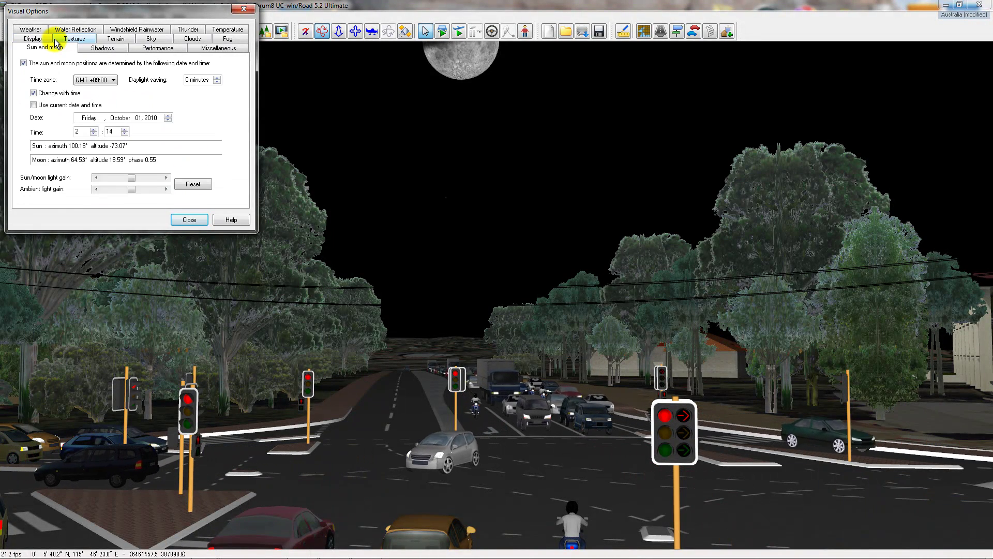
{"action": "left_click", "coordinate": [94, 130]}
{"action": "left_click", "coordinate": [93, 130]}
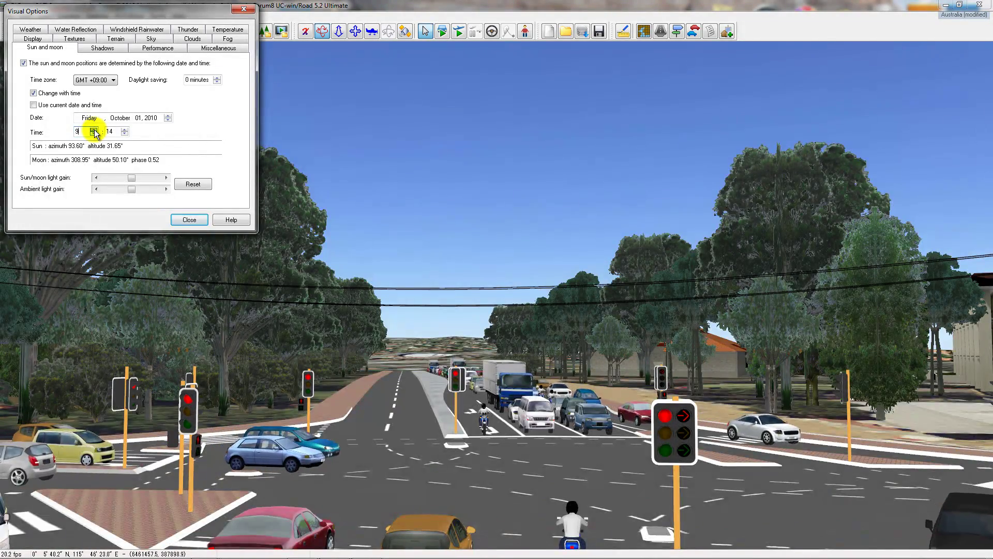
{"action": "left_click", "coordinate": [94, 130]}
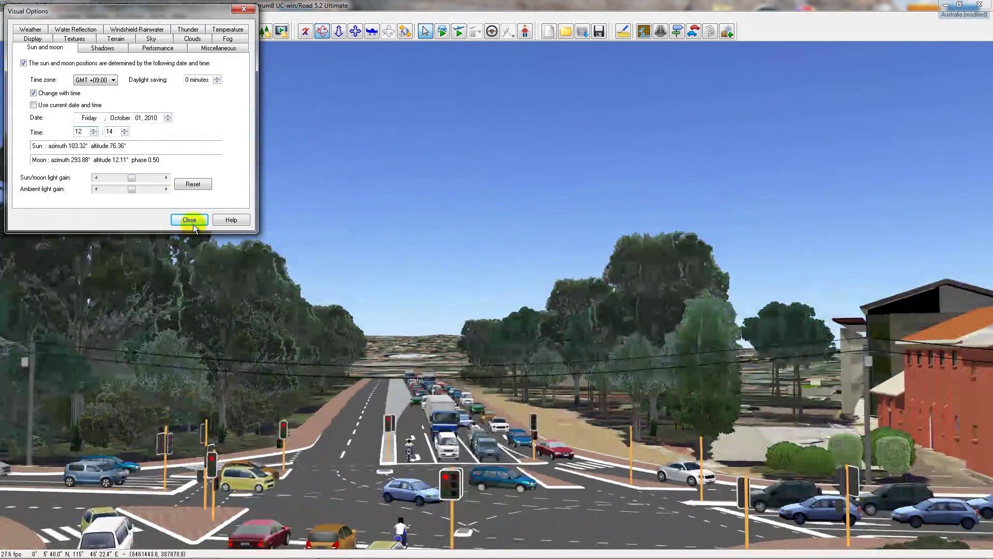
{"action": "left_click", "coordinate": [189, 219]}
Step: Stop the traffic simulation and fly from the intersection to the orange-roofed building with the smoking chimney
{"action": "left_click", "coordinate": [107, 32]}
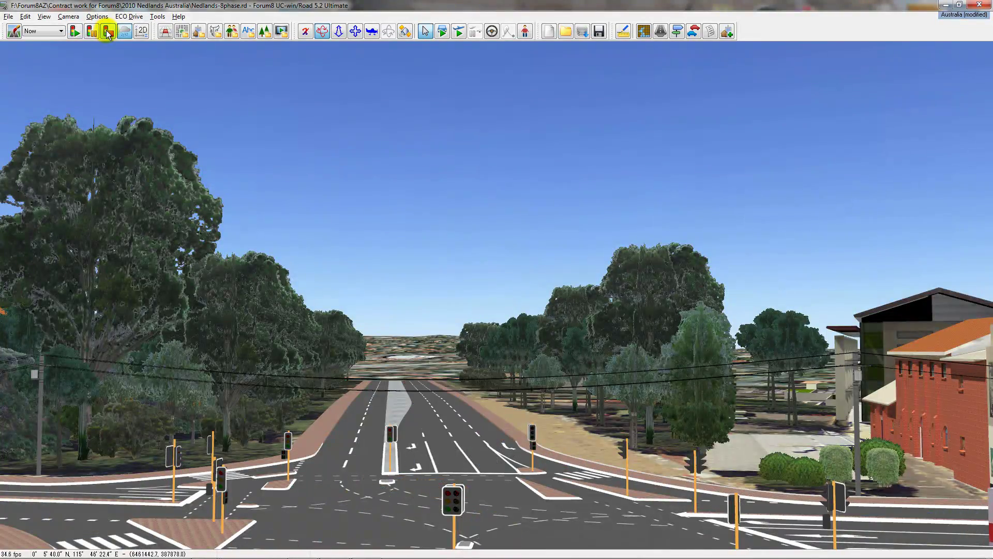
{"action": "key", "text": "Down"}
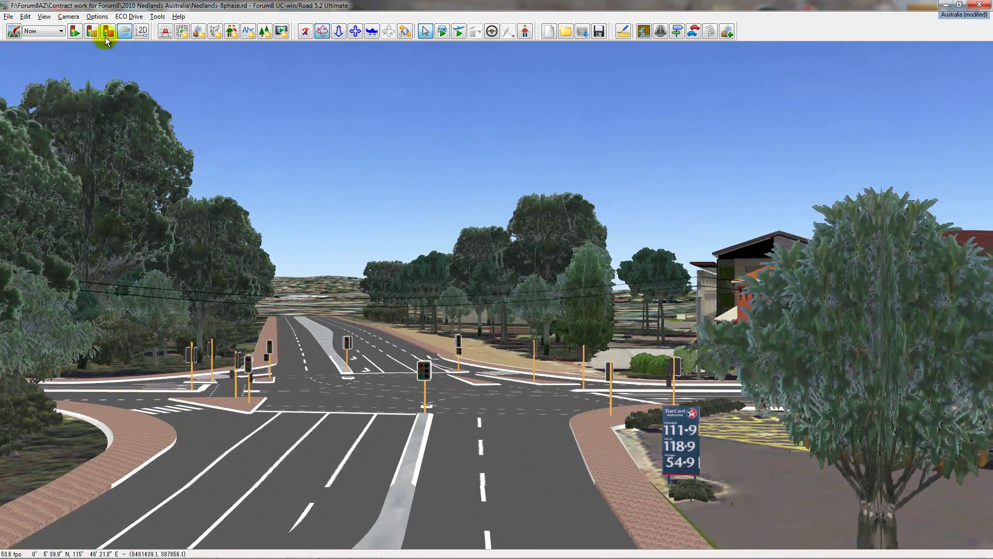
{"action": "key", "text": "Up"}
{"action": "left_click", "coordinate": [488, 160]}
{"action": "key", "text": "Up"}
{"action": "key", "text": "Right"}
{"action": "key", "text": "Right"}
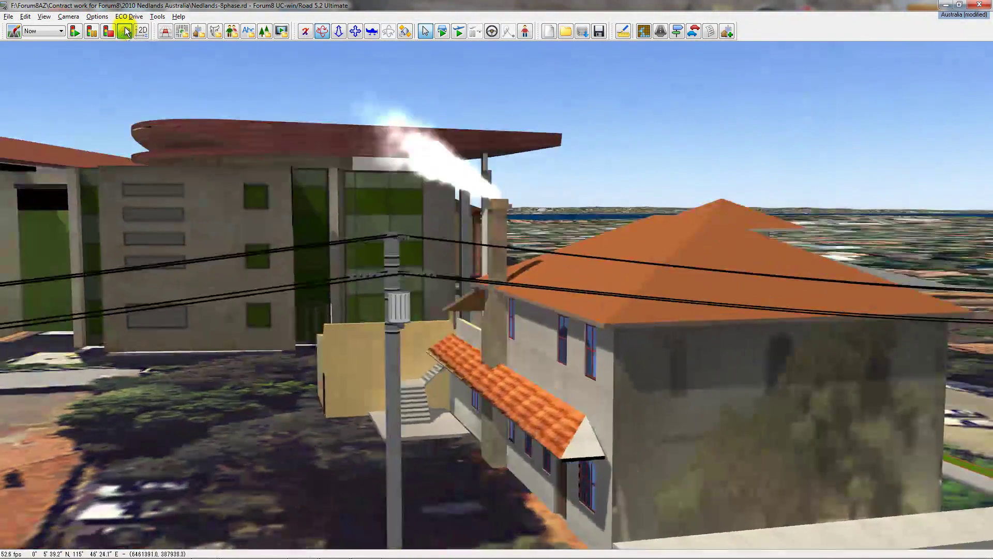
Step: Deactivate the wind in the weather settings so the chimney smoke rises straight up, and close the visual options
{"action": "key", "text": "Right"}
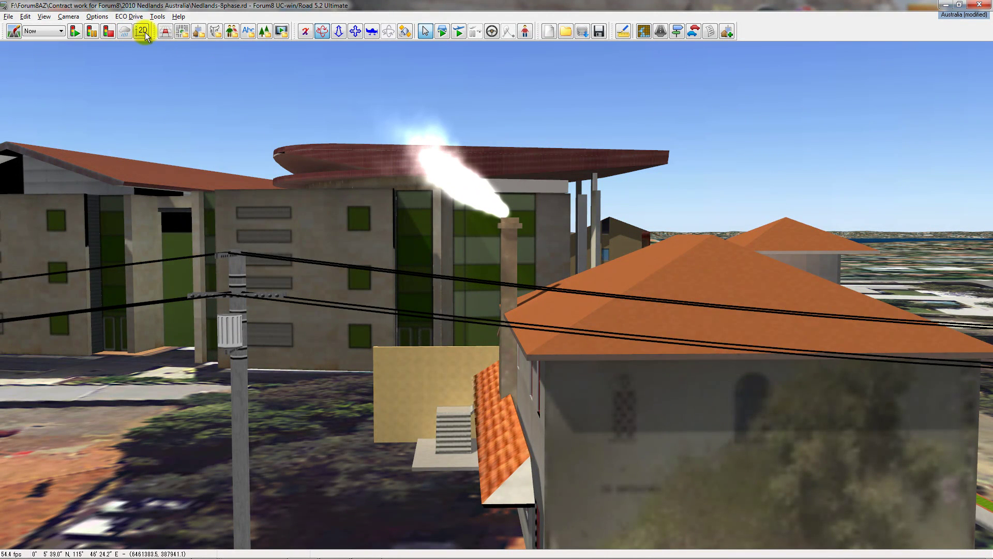
{"action": "left_click", "coordinate": [12, 32]}
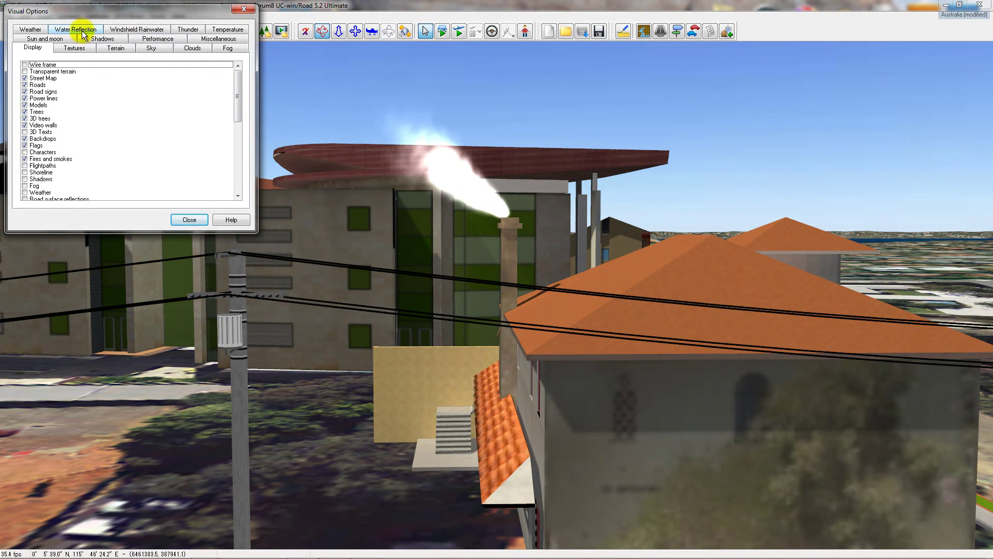
{"action": "left_click", "coordinate": [30, 29]}
{"action": "left_click", "coordinate": [32, 157]}
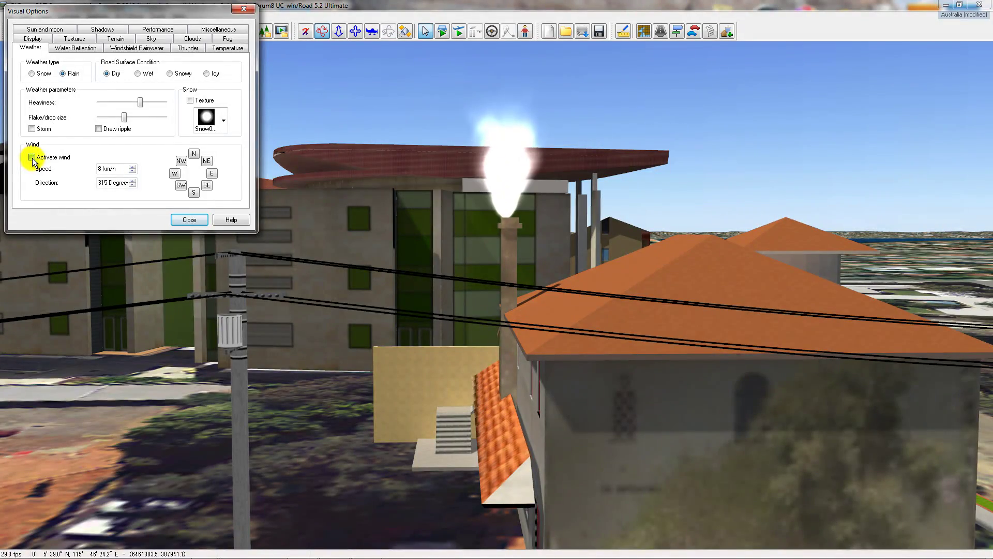
{"action": "left_click", "coordinate": [189, 220]}
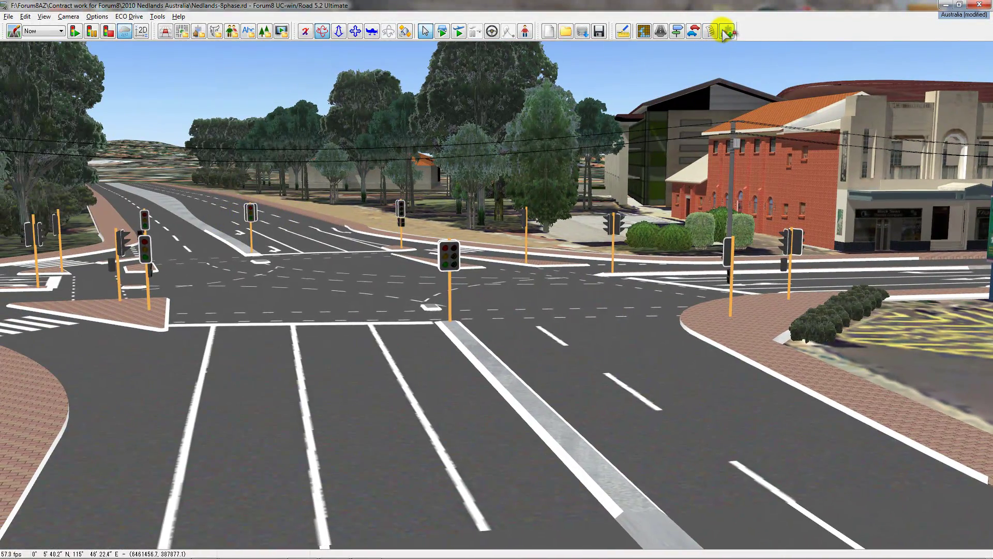
Step: Place a smoke01 smoke effect on the outer lane of the road in front of the intersection
{"action": "left_click", "coordinate": [726, 32]}
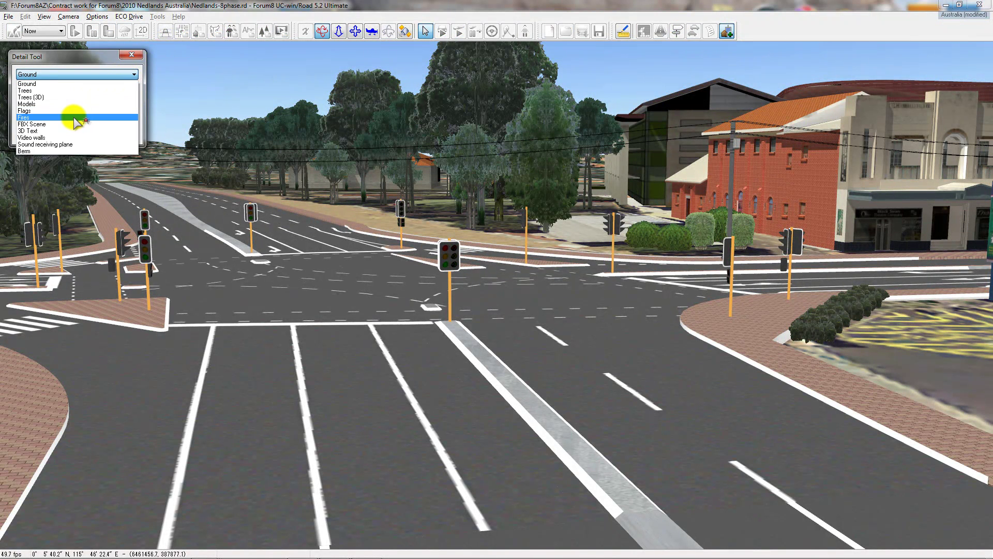
{"action": "left_click", "coordinate": [77, 117]}
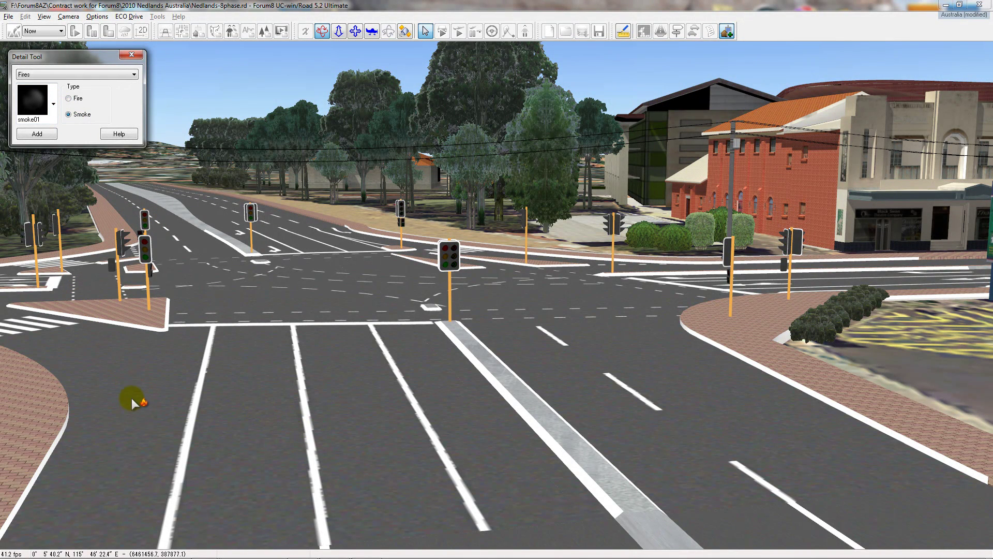
{"action": "left_click", "coordinate": [136, 371]}
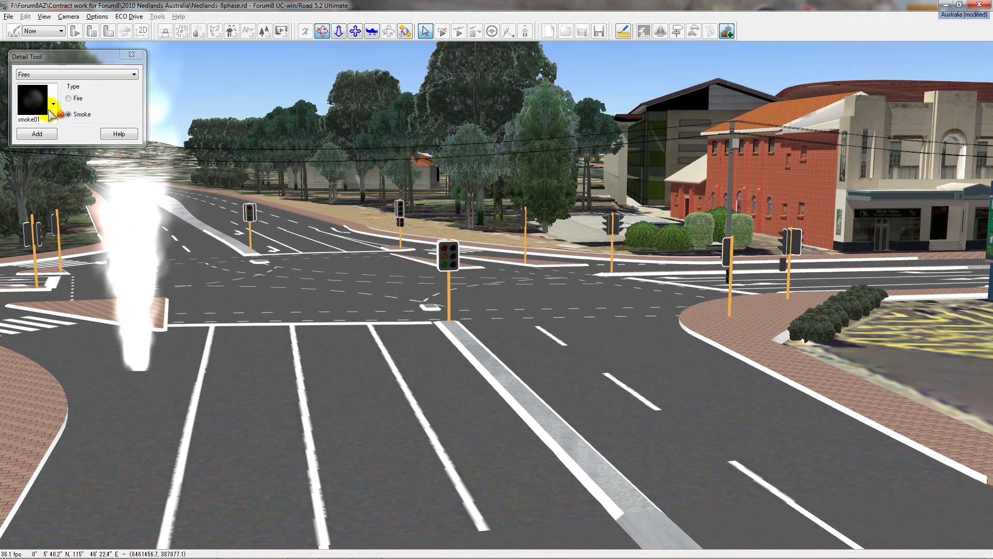
Step: Place a fire02 fire effect on the road beside the smoke column
{"action": "left_click", "coordinate": [69, 99]}
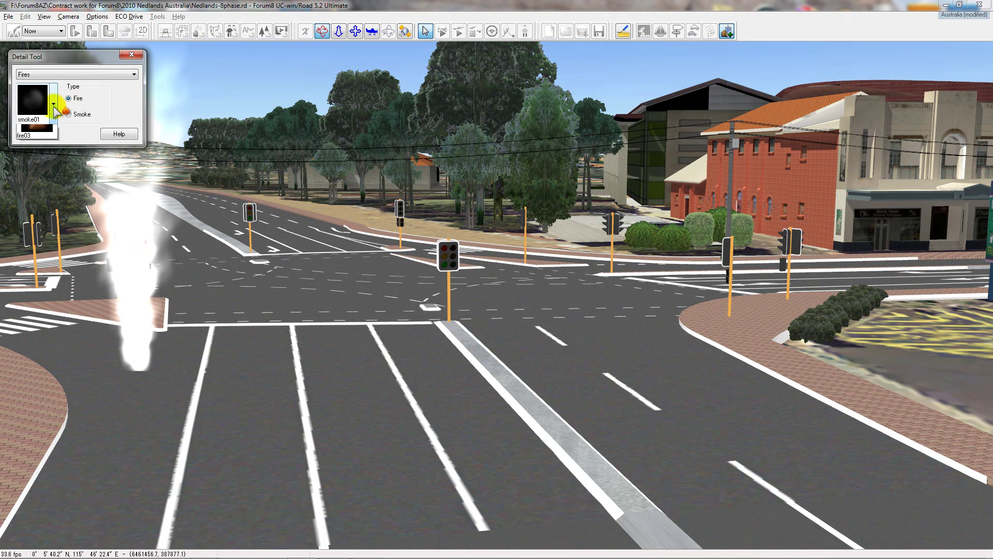
{"action": "left_click", "coordinate": [54, 106]}
{"action": "left_click", "coordinate": [39, 233]}
{"action": "left_click", "coordinate": [234, 409]}
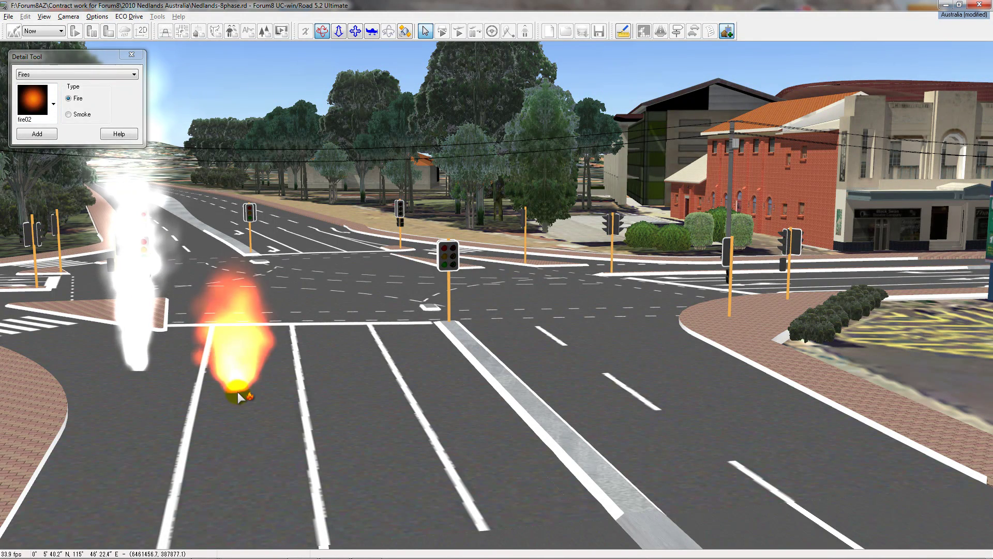
Step: Add a fire01 and a fire03 fire effect farther across the lanes toward the median, and finish placing details
{"action": "left_click", "coordinate": [54, 104]}
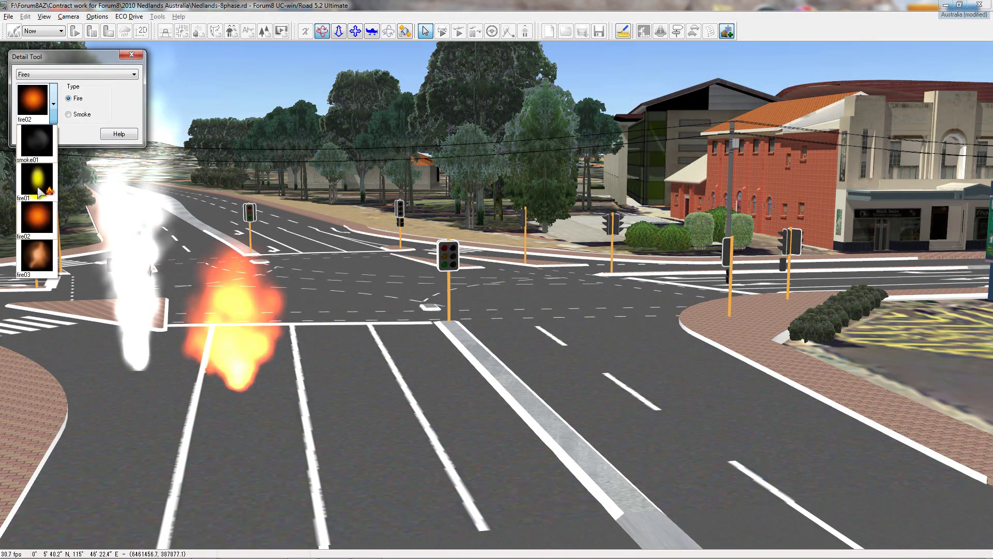
{"action": "left_click", "coordinate": [37, 182]}
{"action": "left_click", "coordinate": [359, 371]}
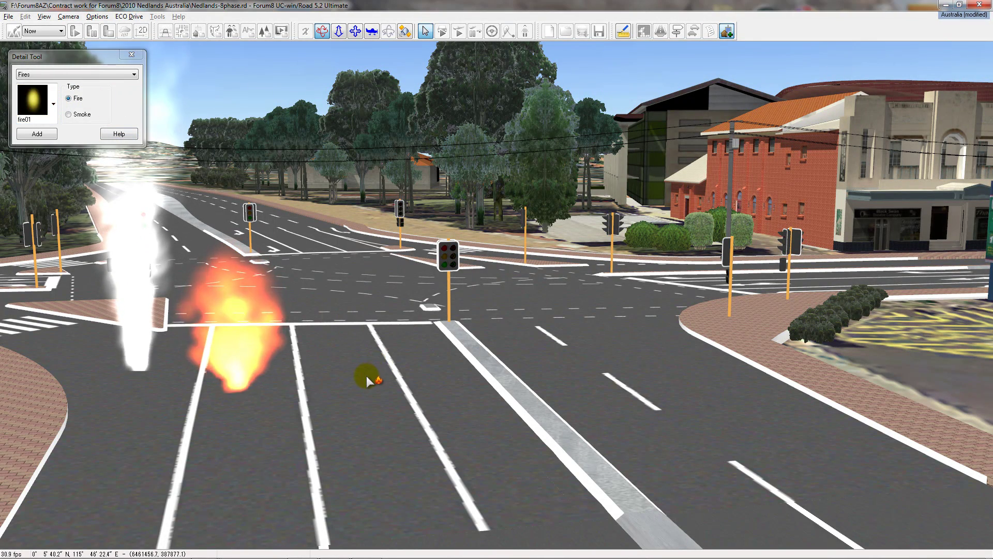
{"action": "left_click", "coordinate": [54, 103]}
{"action": "left_click", "coordinate": [44, 266]}
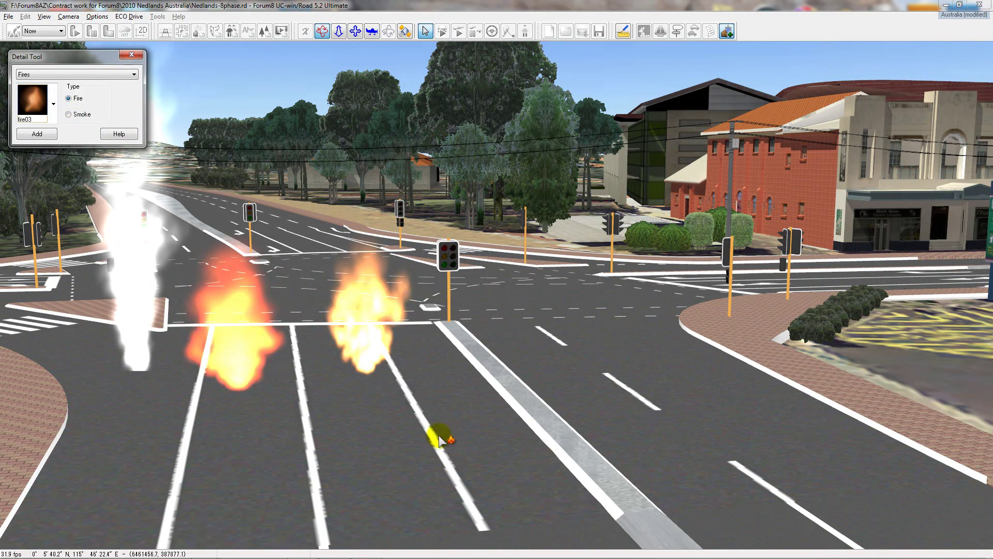
{"action": "left_click", "coordinate": [455, 422]}
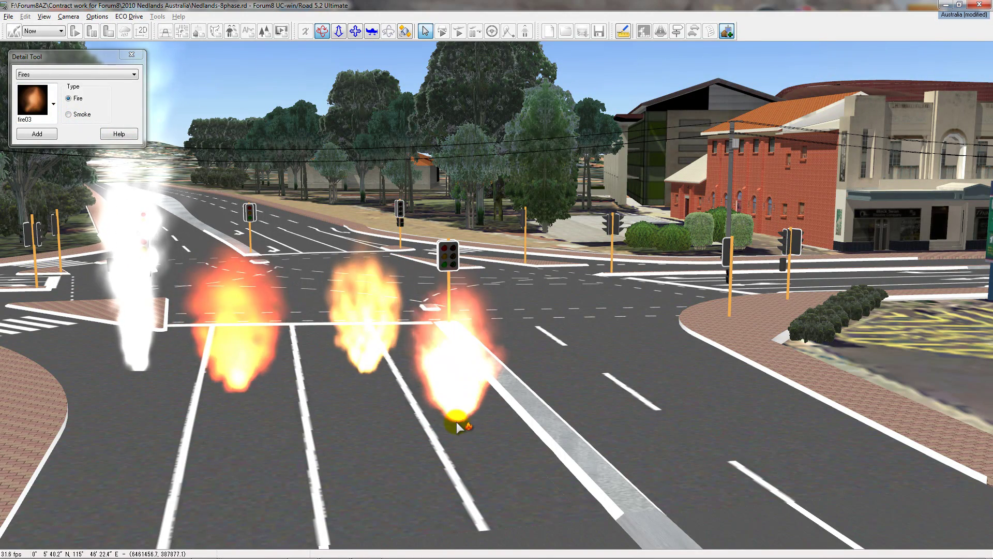
{"action": "left_click", "coordinate": [132, 57]}
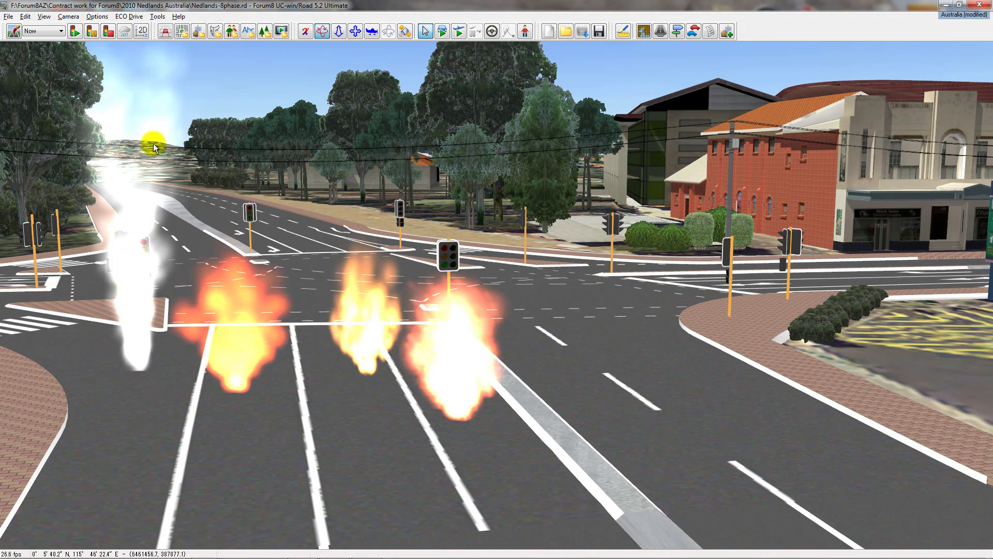
Step: Move the fire03 flame closer along the approach lane to about (13619, 21147)
{"action": "left_click", "coordinate": [468, 354]}
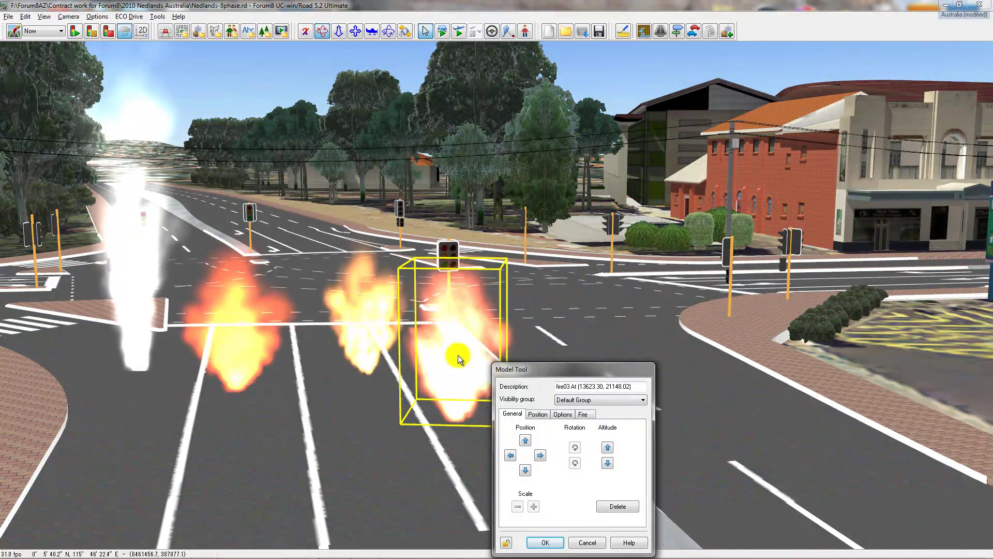
{"action": "left_click_drag", "start_coordinate": [454, 355], "coordinate": [482, 455]}
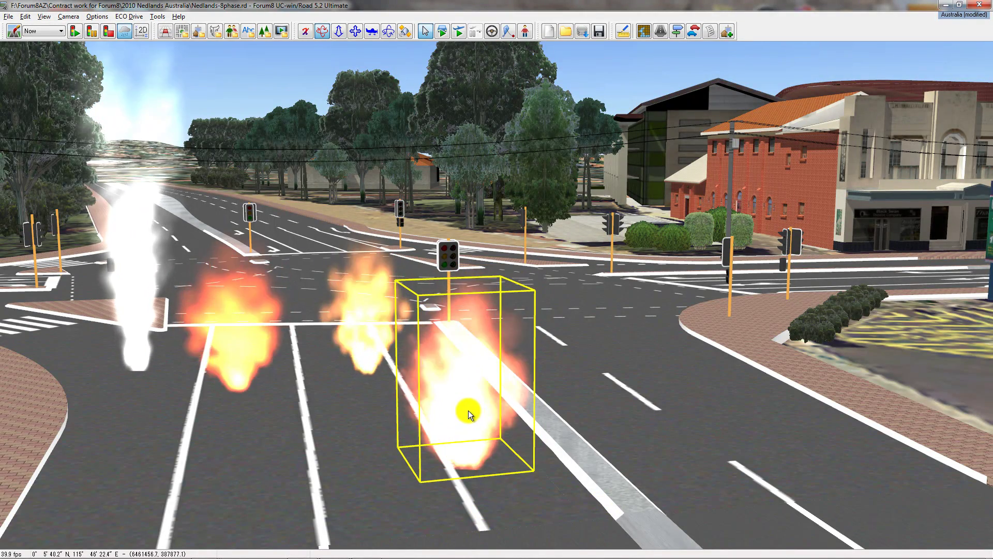
Step: Reshape the fire03 flame with 7.10 m/s maximum Y velocity, X velocities from -4.63 to 4.41 m/s and 512 particles
{"action": "left_click", "coordinate": [468, 411]}
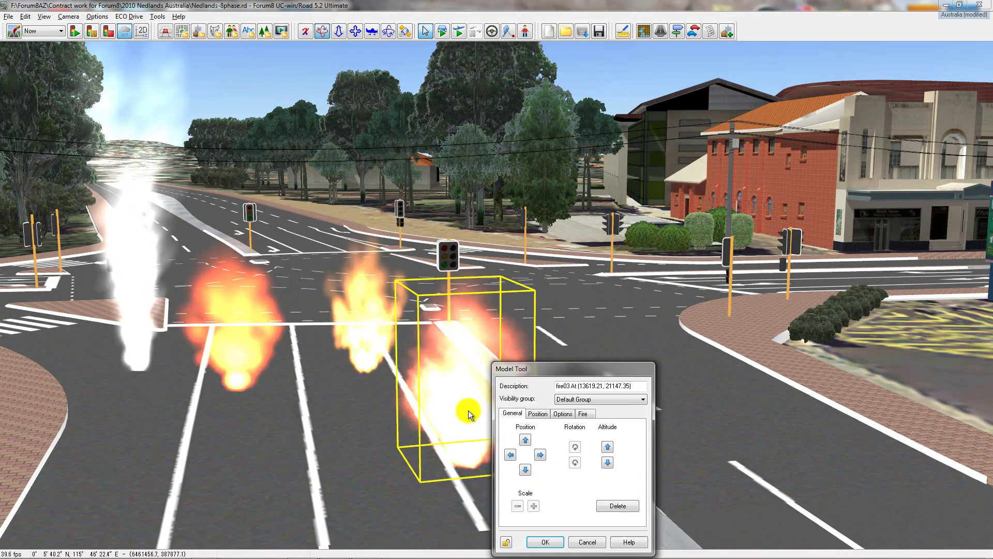
{"action": "left_click", "coordinate": [585, 413]}
{"action": "left_click_drag", "start_coordinate": [599, 366], "coordinate": [724, 302]}
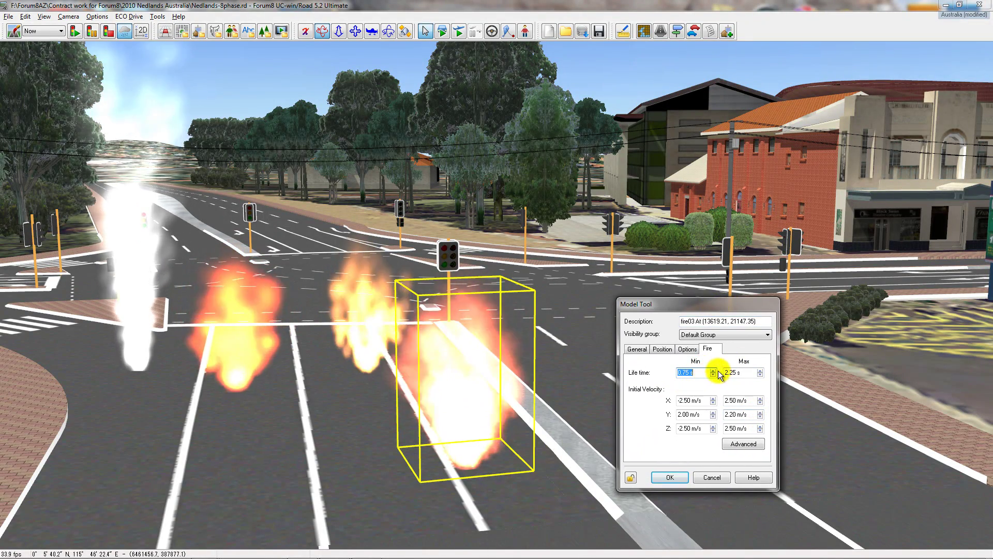
{"action": "left_click", "coordinate": [743, 445]}
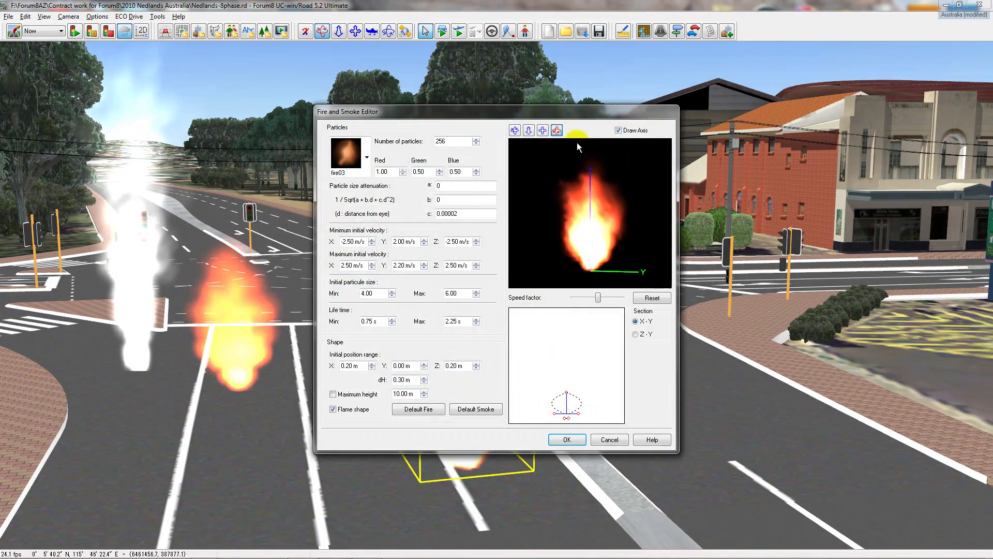
{"action": "left_click_drag", "start_coordinate": [620, 111], "coordinate": [822, 67]}
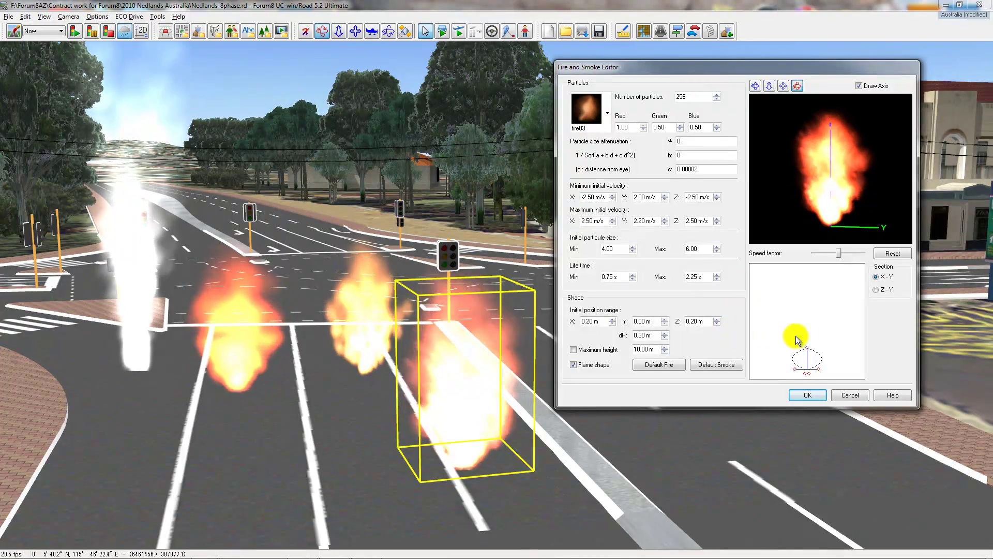
{"action": "left_click_drag", "start_coordinate": [808, 351], "coordinate": [808, 305]}
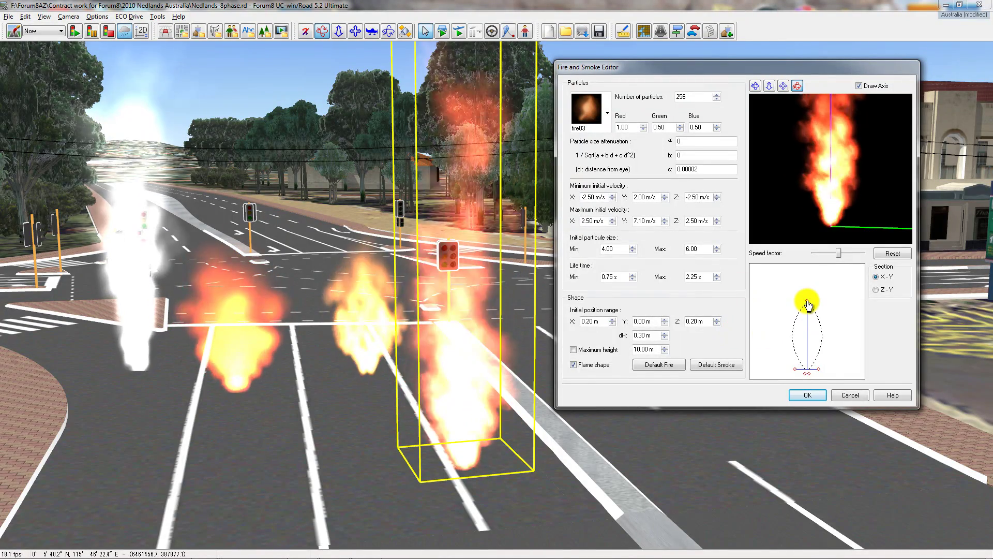
{"action": "left_click_drag", "start_coordinate": [821, 369], "coordinate": [828, 368]}
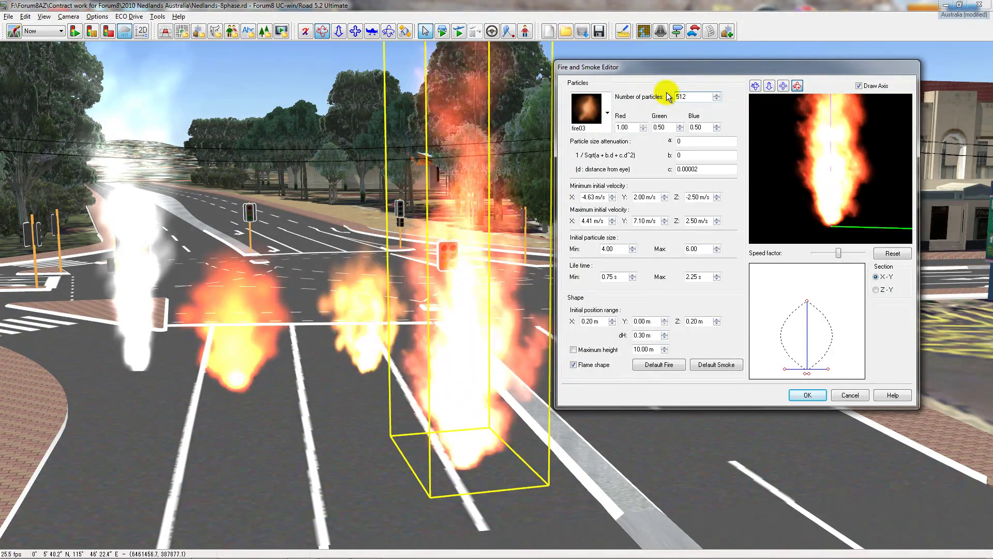
{"action": "left_click", "coordinate": [643, 130]}
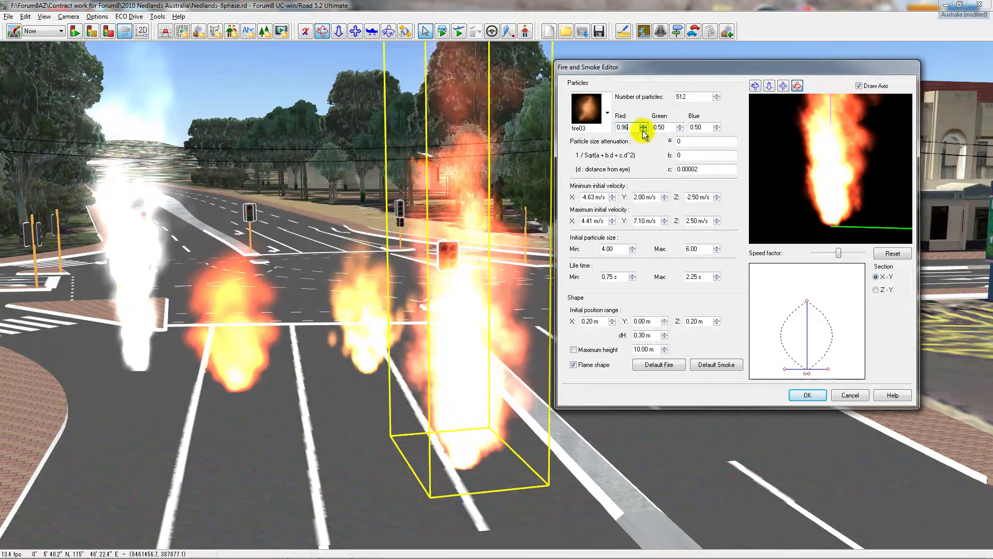
{"action": "left_click", "coordinate": [644, 130]}
{"action": "left_click", "coordinate": [644, 130]}
{"action": "left_click", "coordinate": [644, 130]}
{"action": "left_click", "coordinate": [643, 130]}
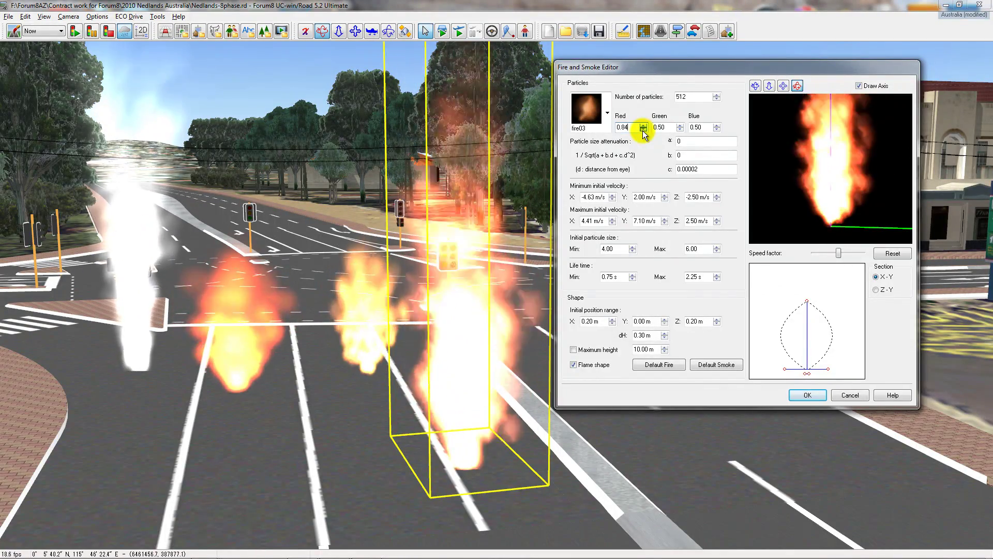
{"action": "left_click", "coordinate": [643, 131]}
Step: Set the fire03 flame's red component to 0 and accept the fire settings
{"action": "left_click_drag", "start_coordinate": [656, 127], "coordinate": [611, 129]}
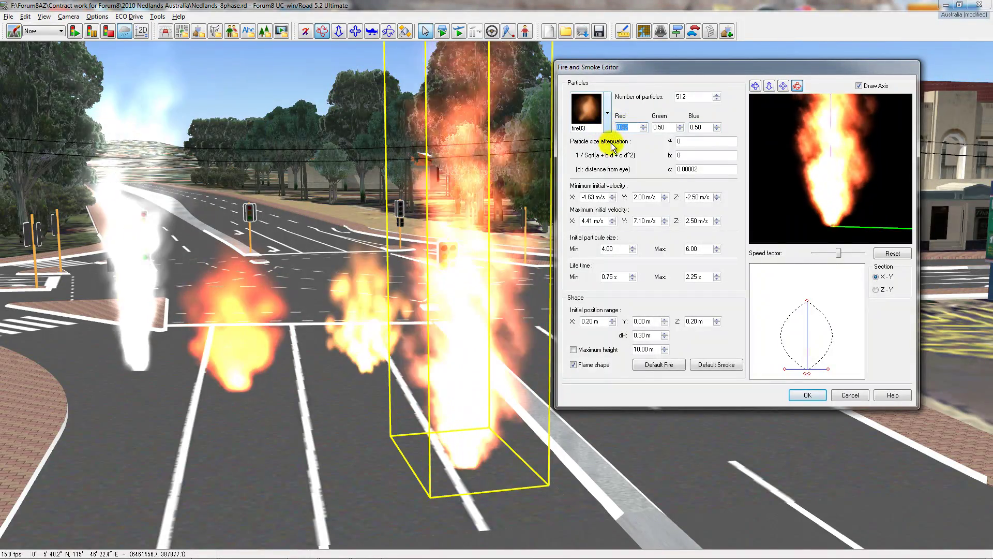
{"action": "type", "text": "00"}
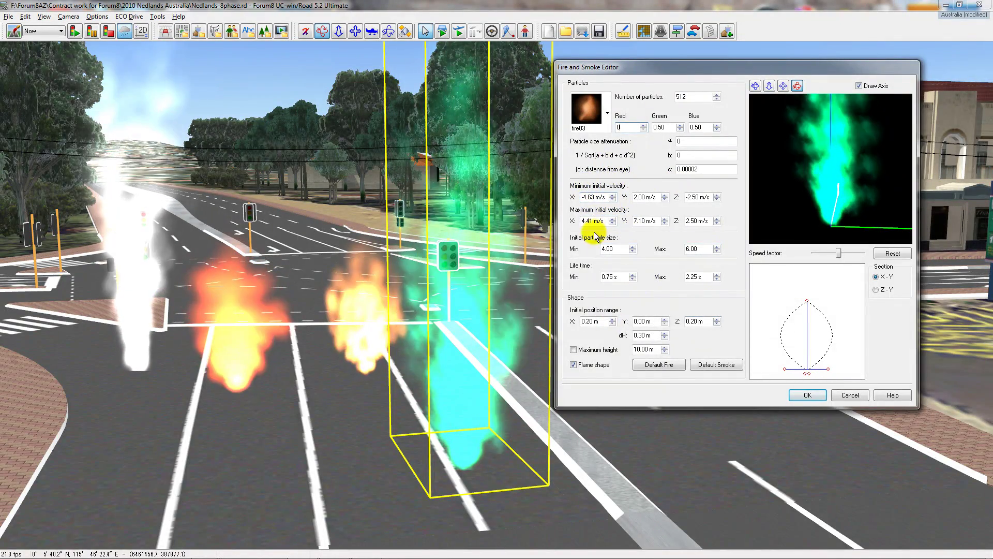
{"action": "left_click", "coordinate": [805, 395]}
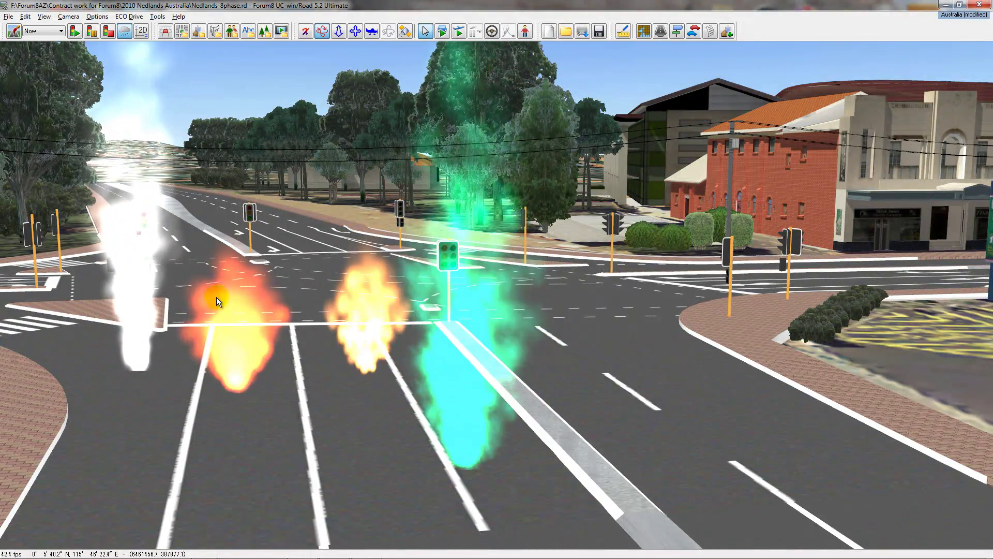
Step: View the smoke column and the three flames from farther back along the approach road
{"action": "scroll", "coordinate": [216, 287], "scroll_direction": "down", "scroll_amount": 8}
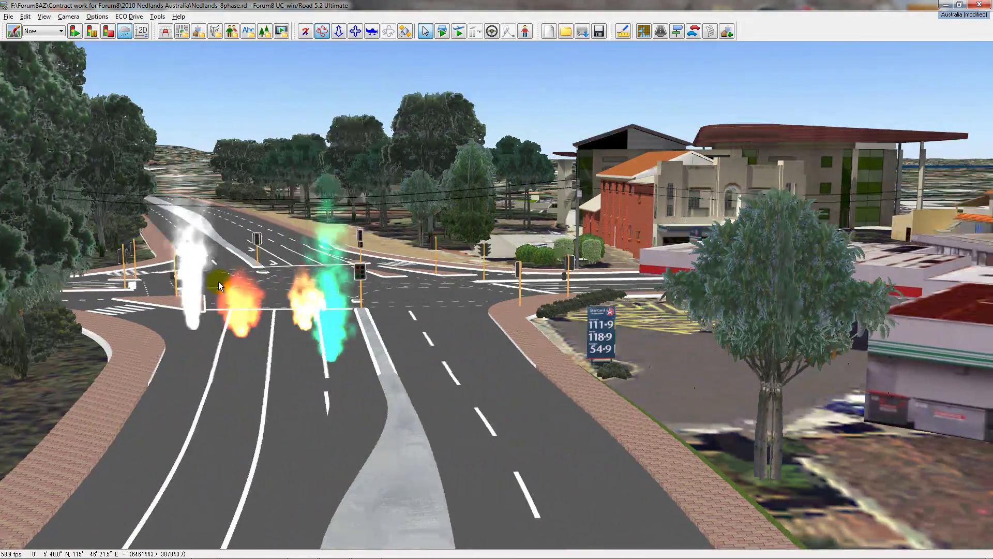
{"action": "left_click_drag", "start_coordinate": [219, 282], "coordinate": [188, 228]}
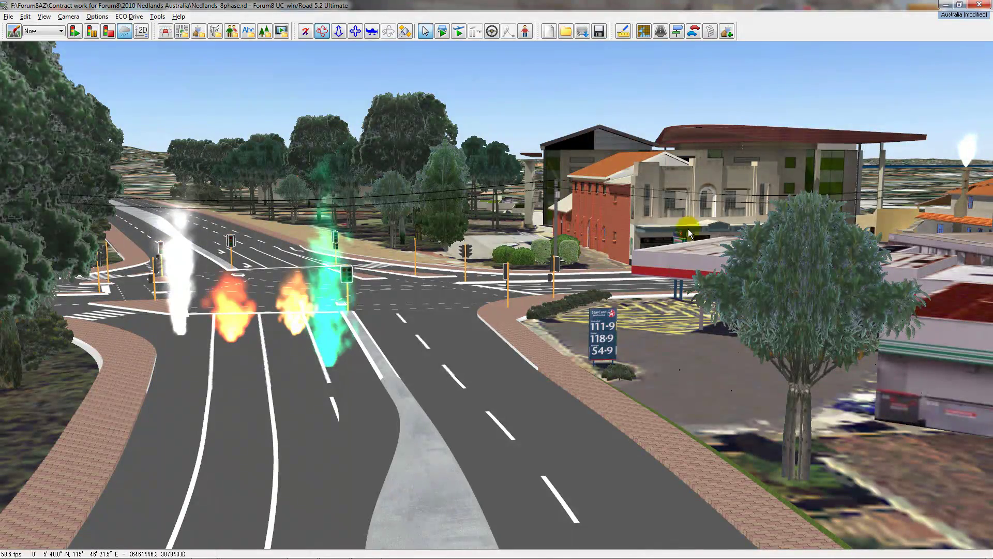